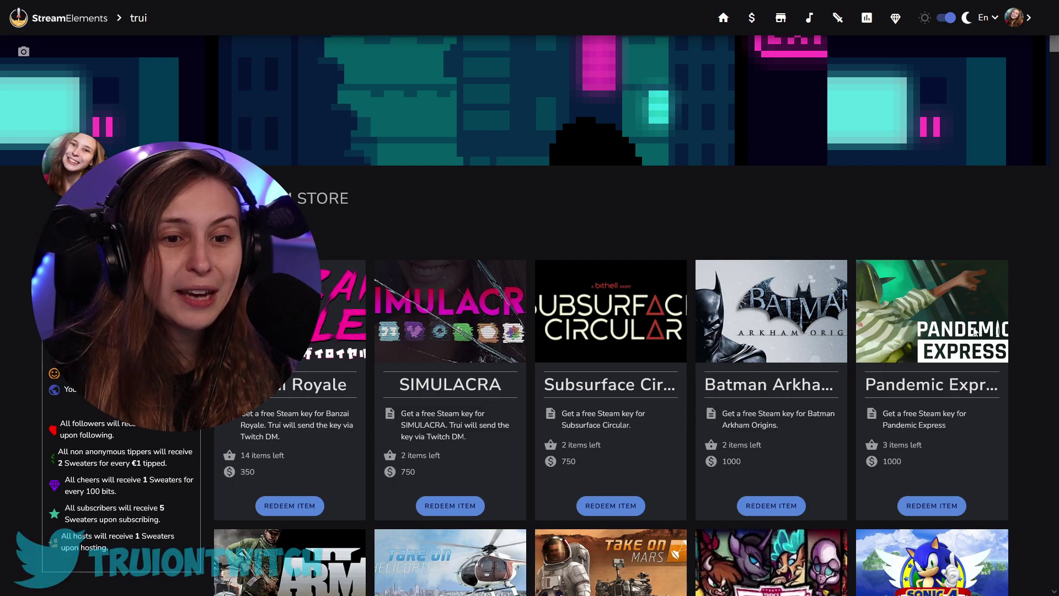
Scroll through the public store's grid of Steam key rewards priced in points.
scroll(960, 340, down, 20)
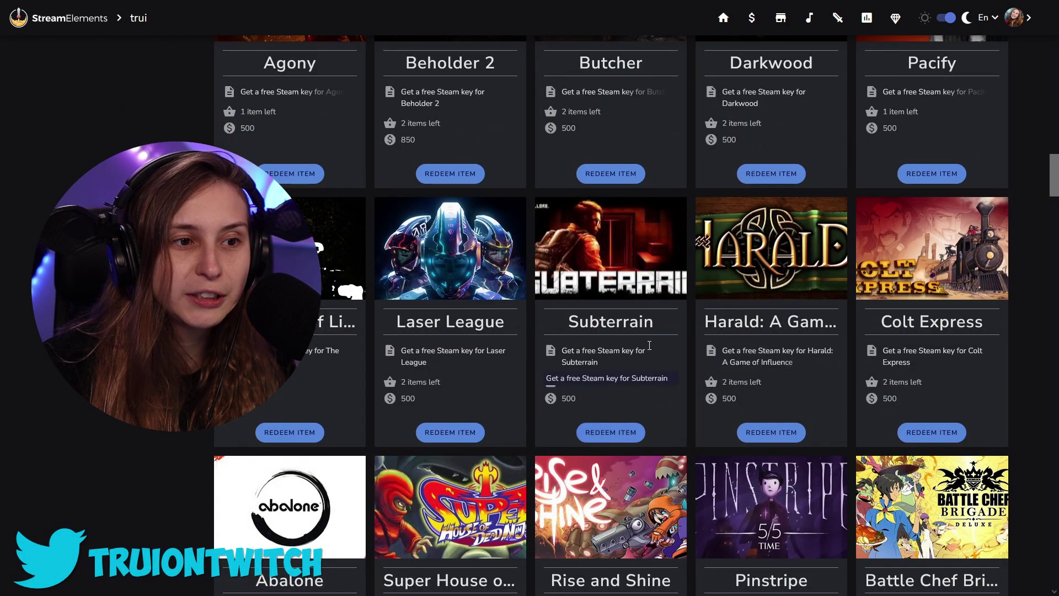
scroll(664, 335, down, 6)
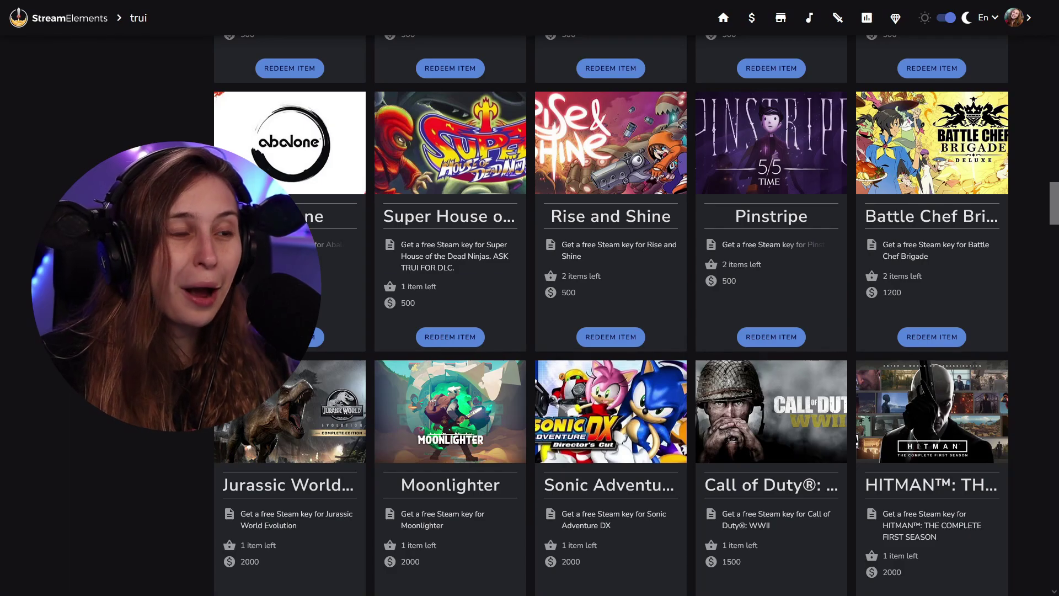
scroll(365, 296, up, 20)
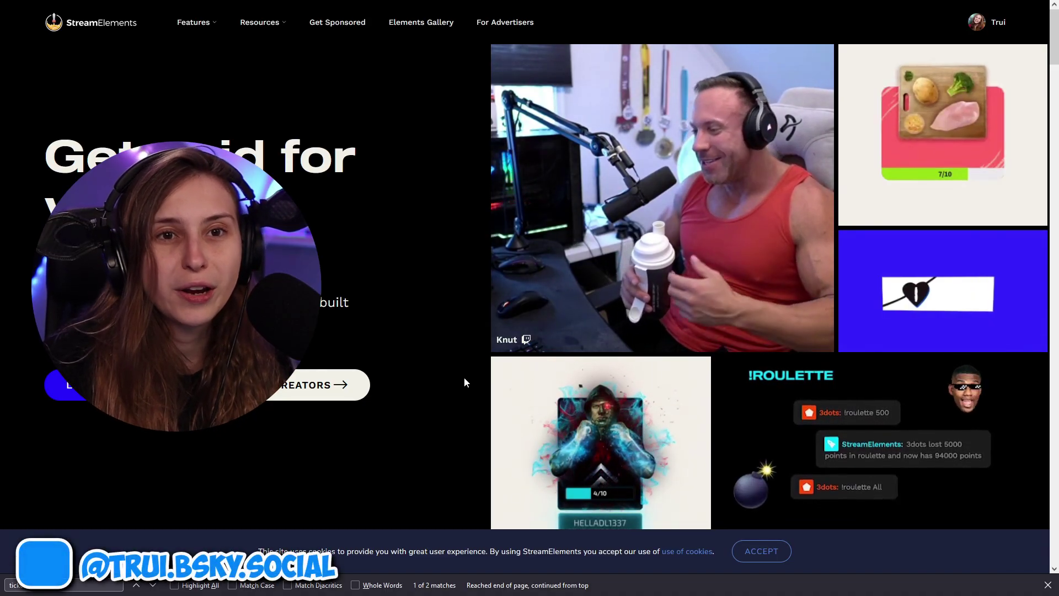
Go from the account menu to the dashboard's Loyalty > Stream store page.
click(996, 24)
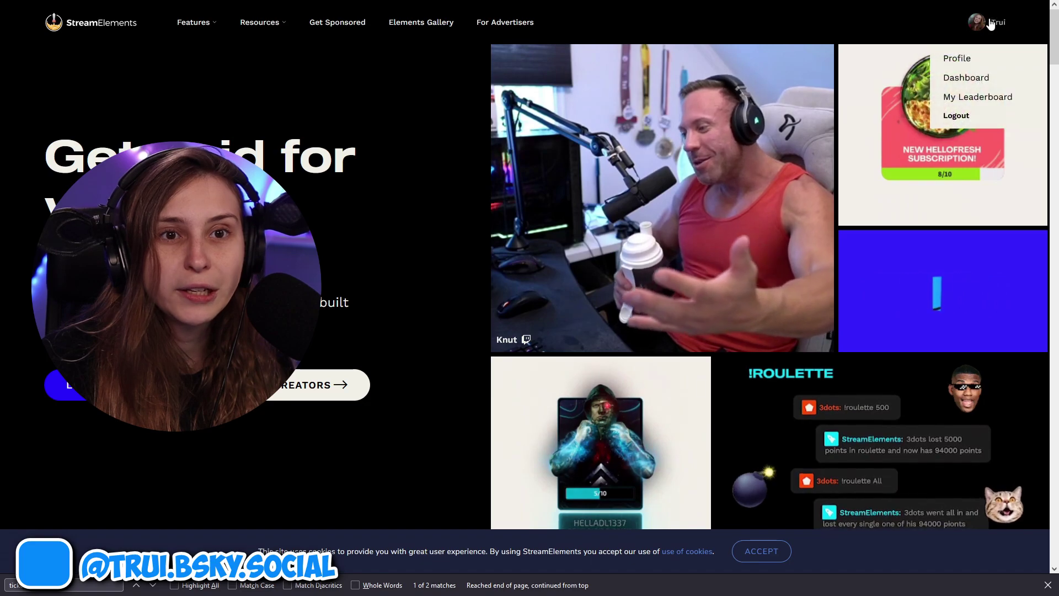
click(966, 77)
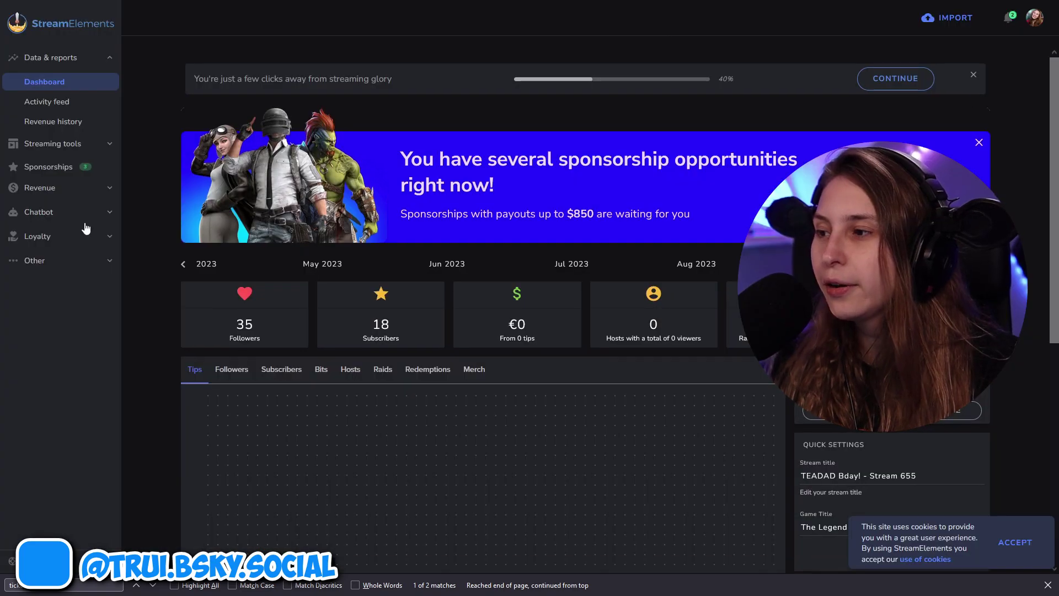
click(52, 237)
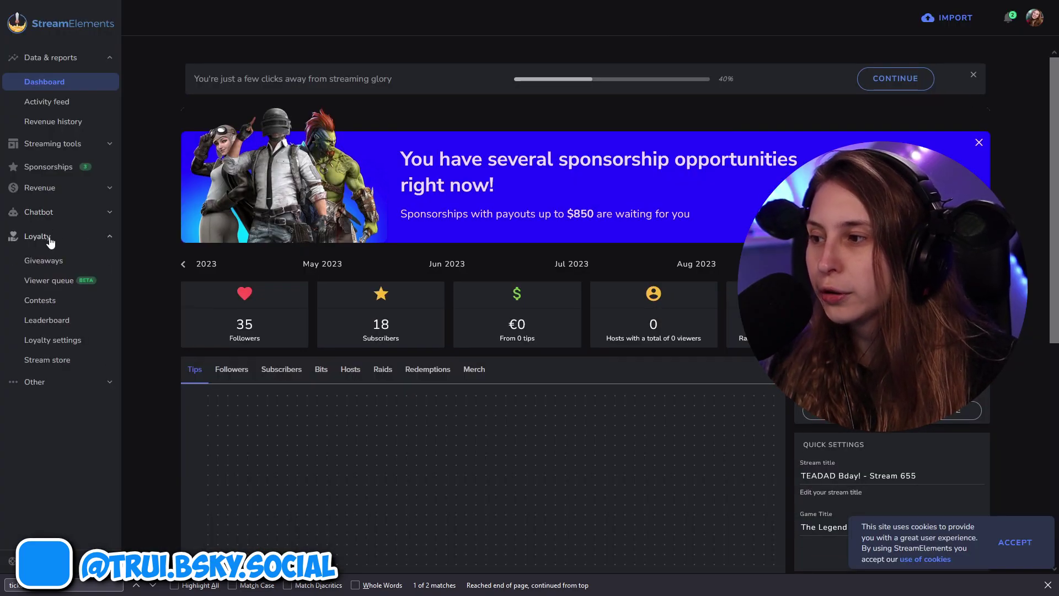
click(80, 364)
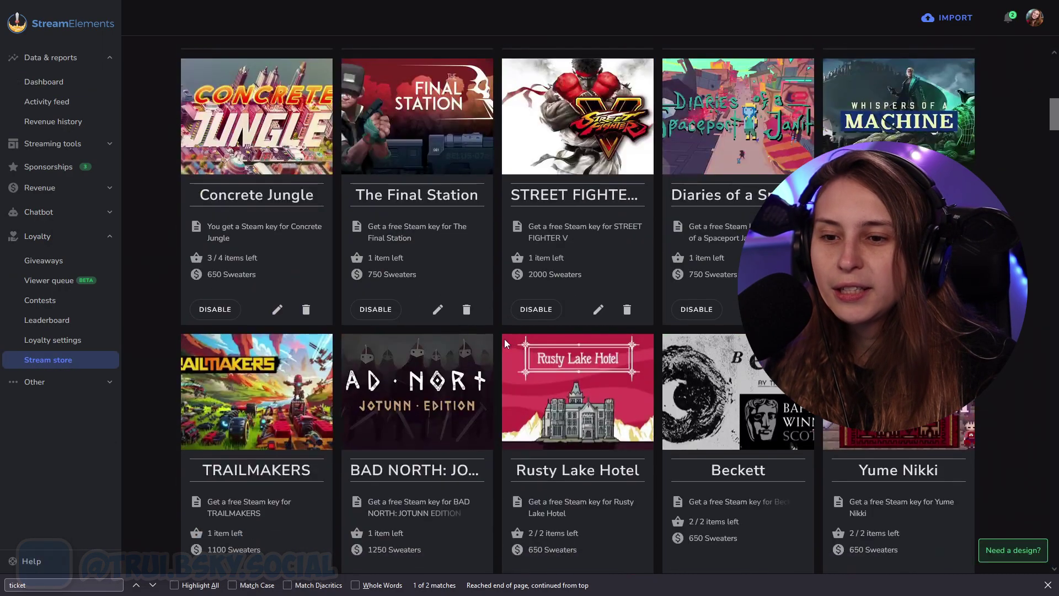
scroll(502, 339, up, 10)
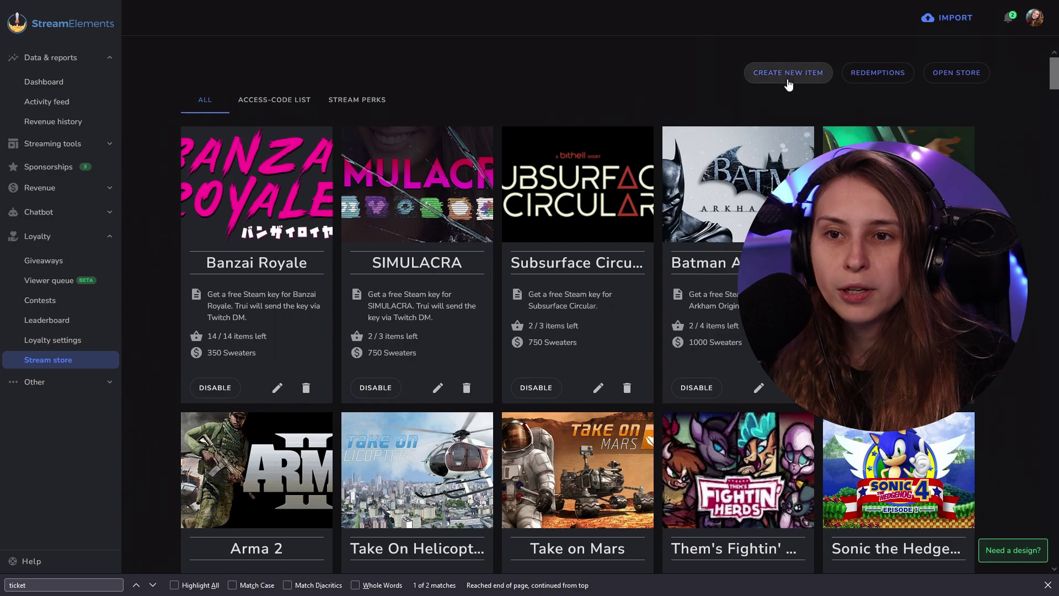
Start a new store item and name it 'Trui Does A Dab'.
click(809, 82)
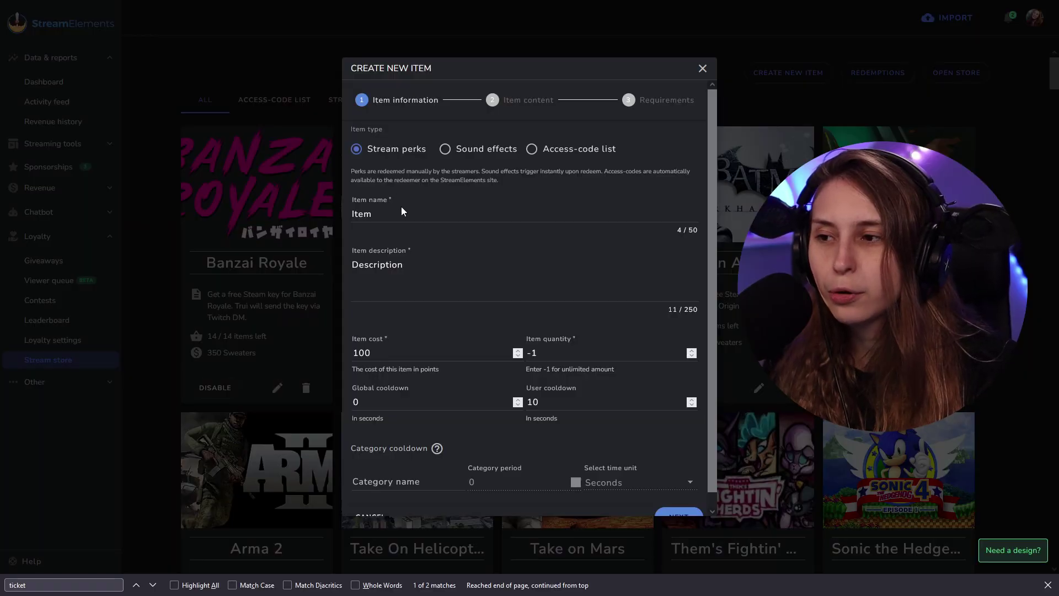
click(402, 208)
drag(402, 212, 351, 217)
text(Trui Does A Dab)
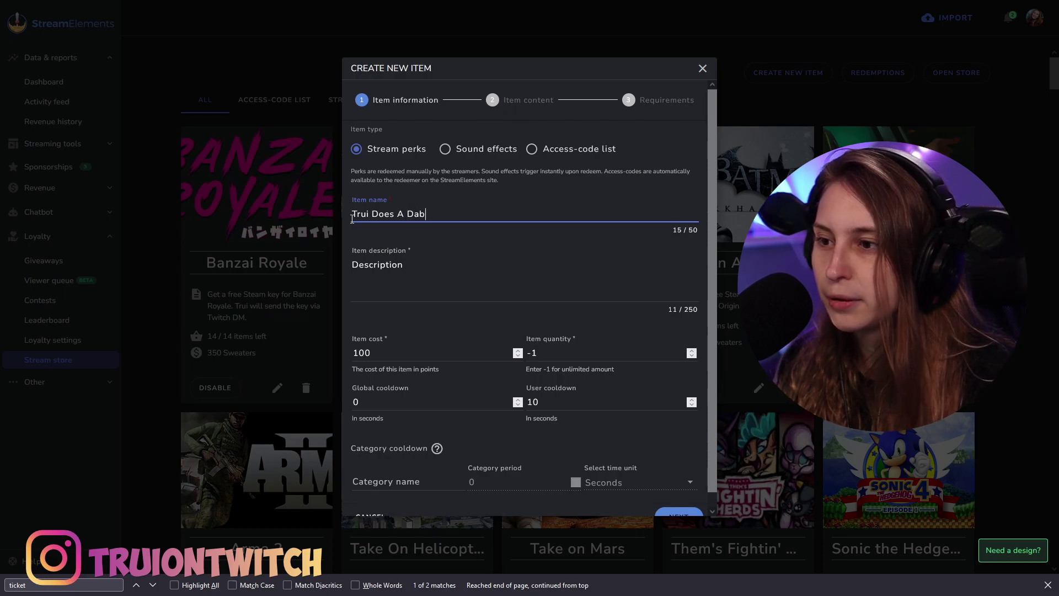
Copy the name 'Trui Does A Dab' into the item description.
drag(425, 213, 376, 237)
key(ctrl+c)
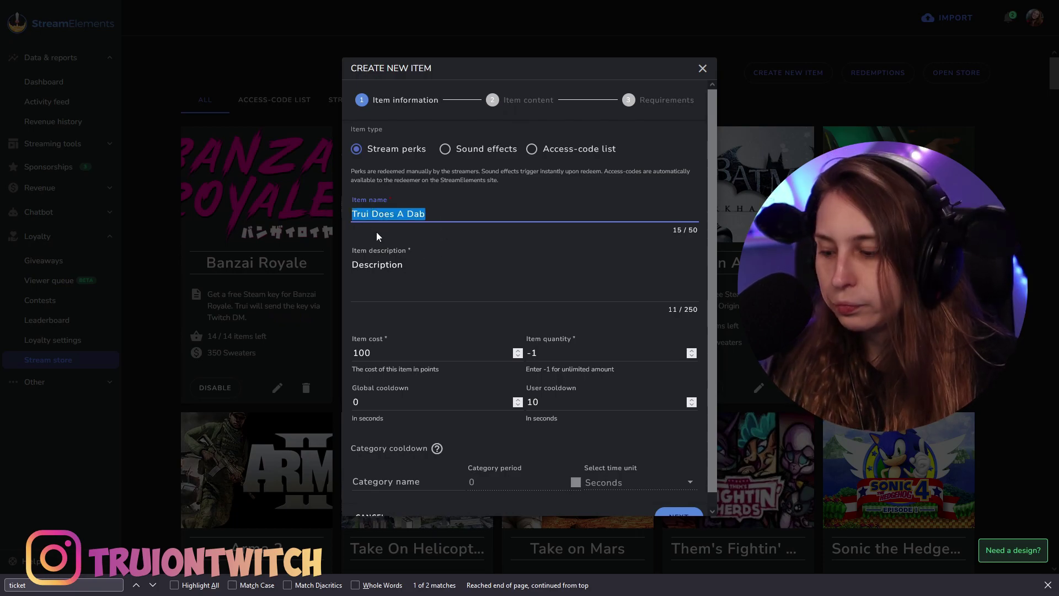
click(406, 265)
key(ctrl+a)
key(ctrl+v)
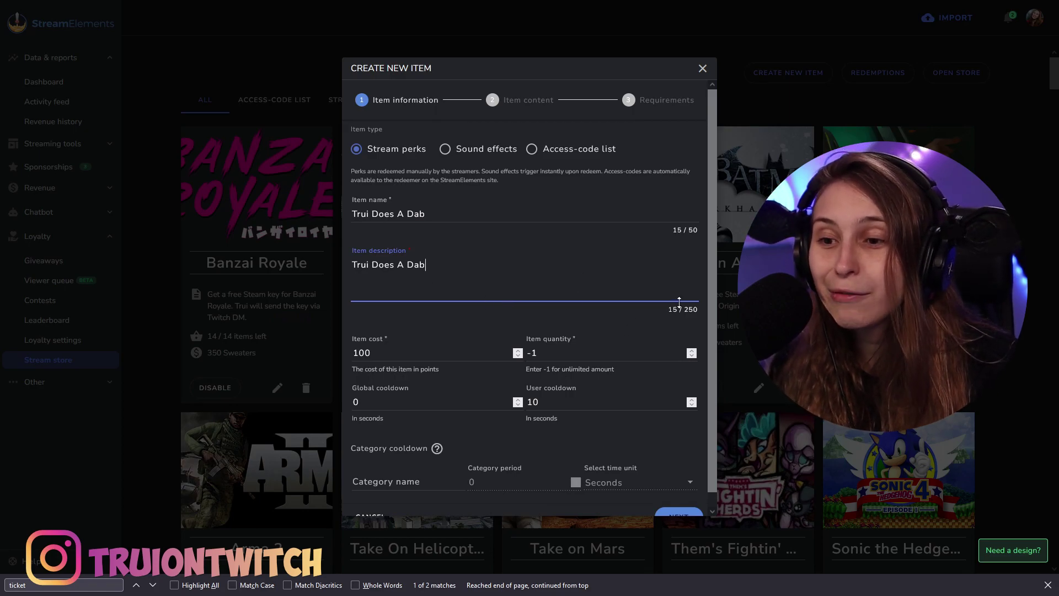
click(540, 322)
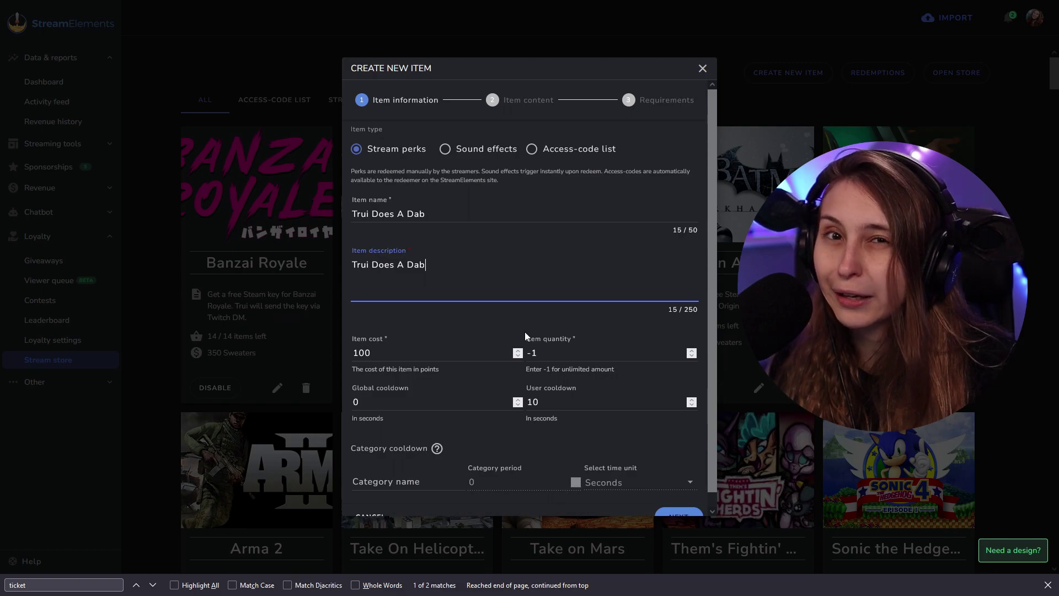
scroll(424, 325, down, 1)
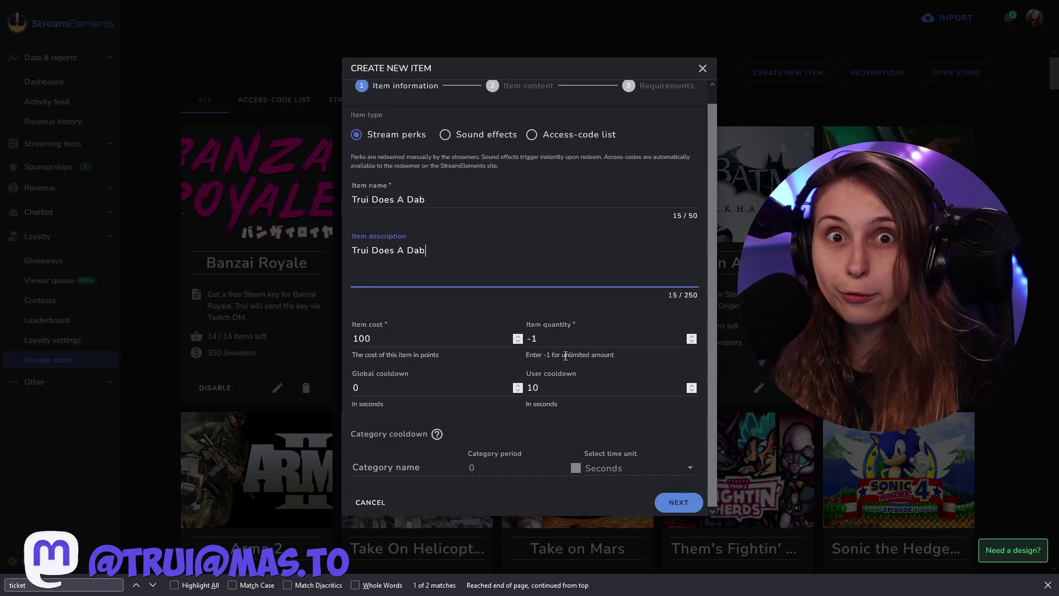
Edit the quantity and set a 600-second global and 1200-second user cooldown.
click(540, 337)
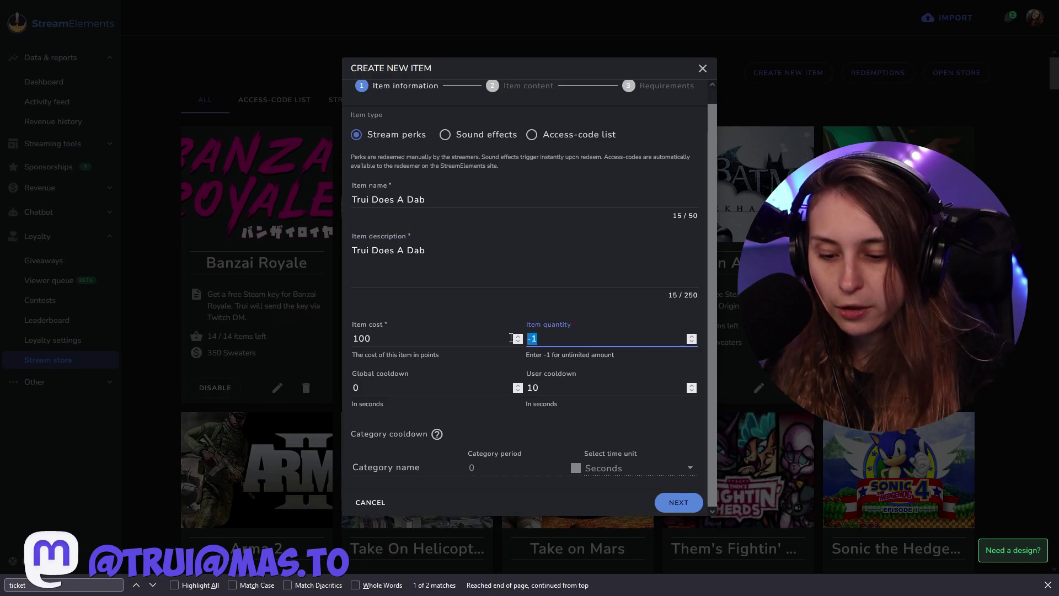
text(00)
click(586, 307)
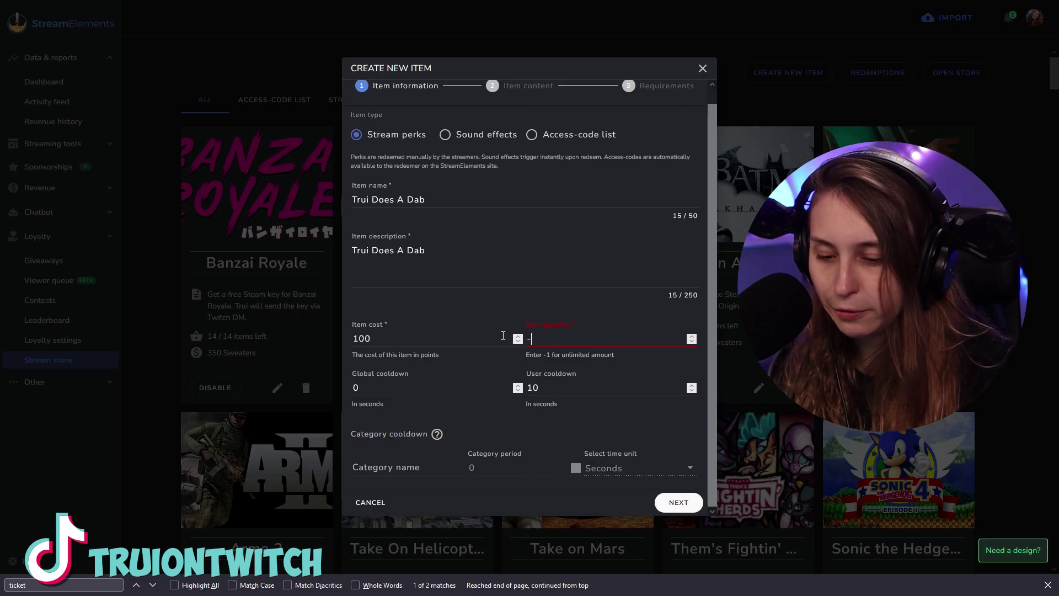
double_click(364, 386)
text(600)
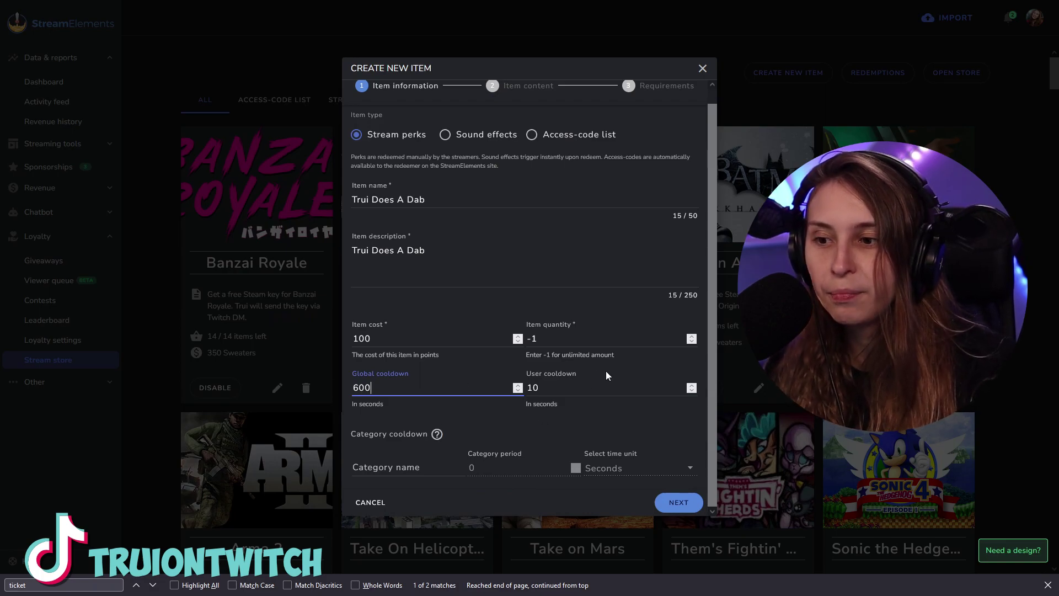
double_click(549, 390)
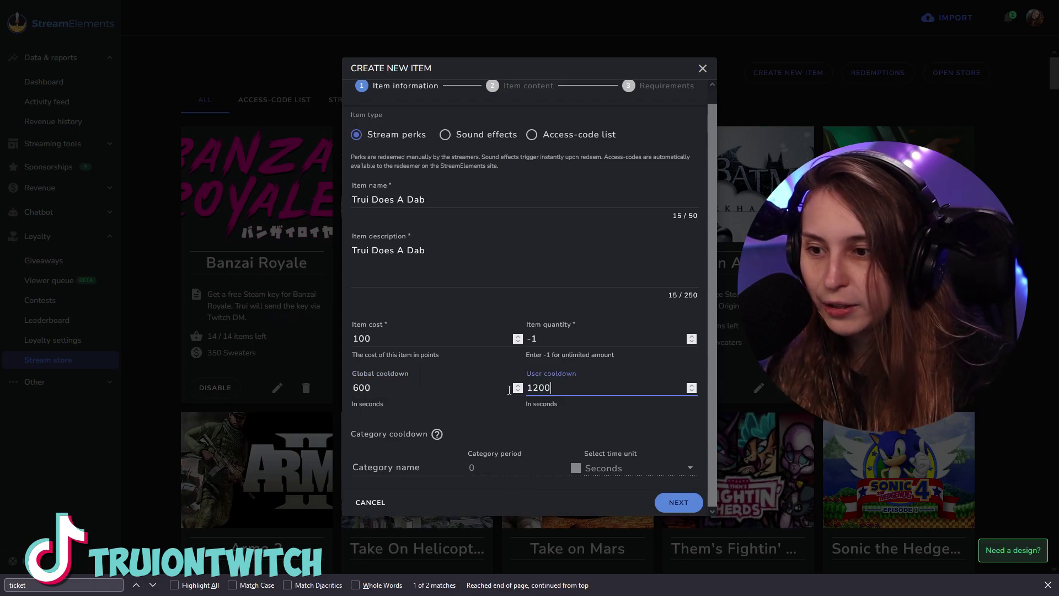
click(425, 467)
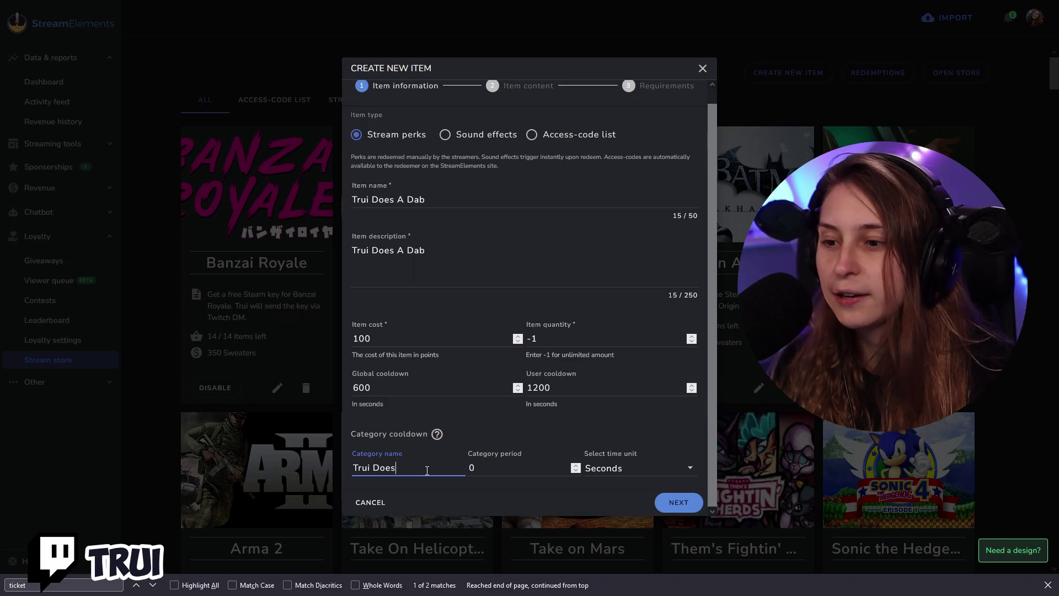
Add a 1-hour 'Trui Does' category cooldown and continue to Item content.
key(Tab)
key(Tab)
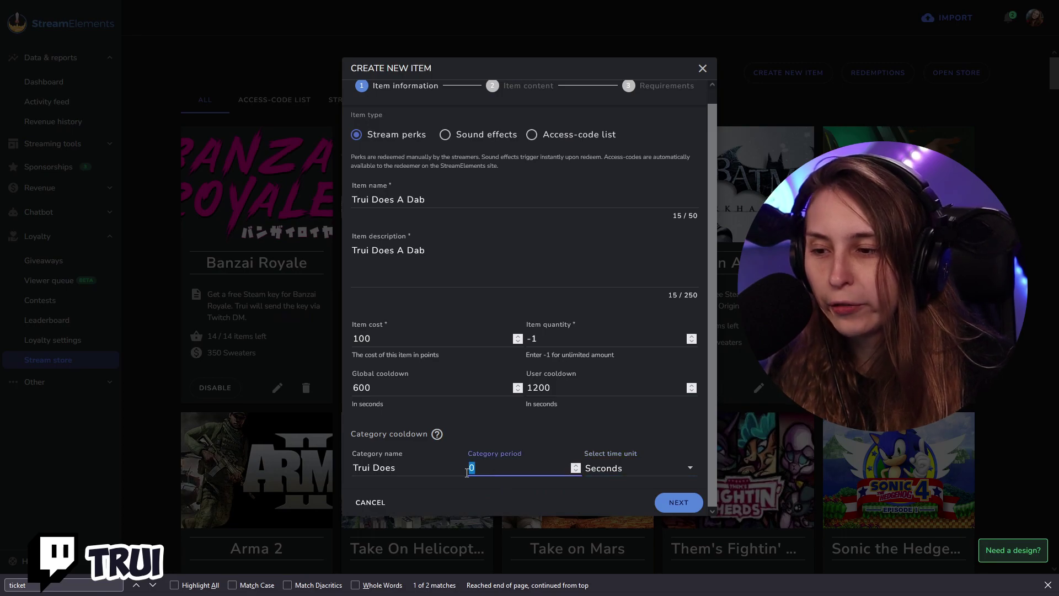
text(1)
click(632, 473)
click(604, 518)
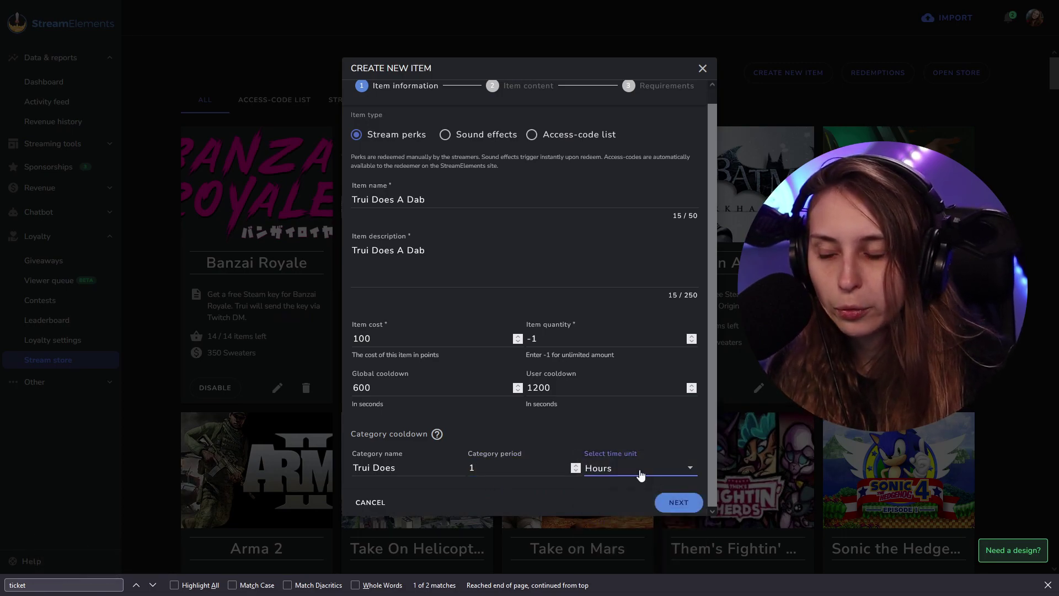
click(678, 502)
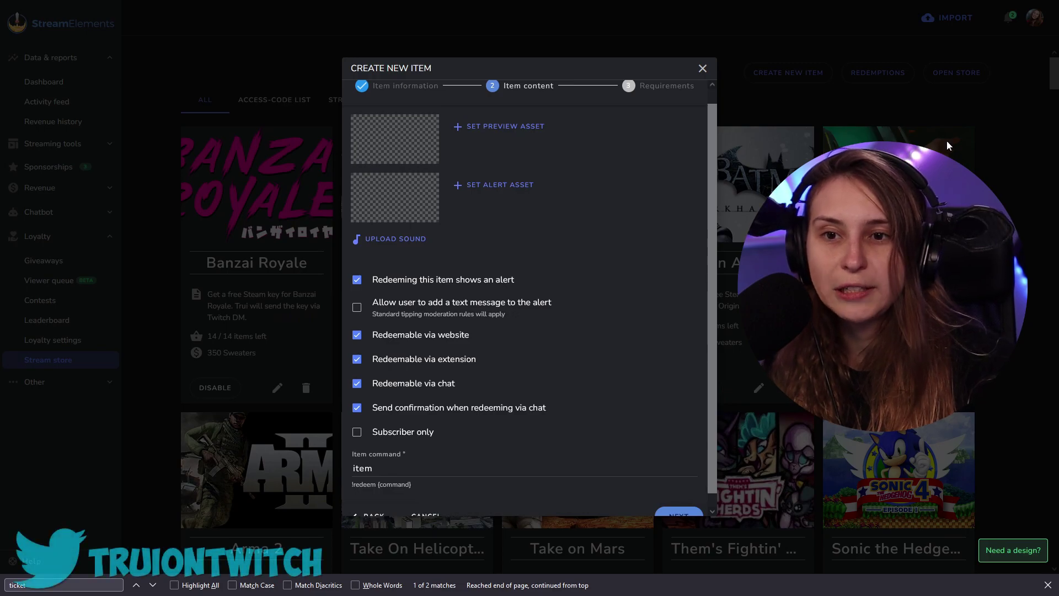
Use the Temtem image as preview asset and the For The Kids image as alert asset.
click(525, 124)
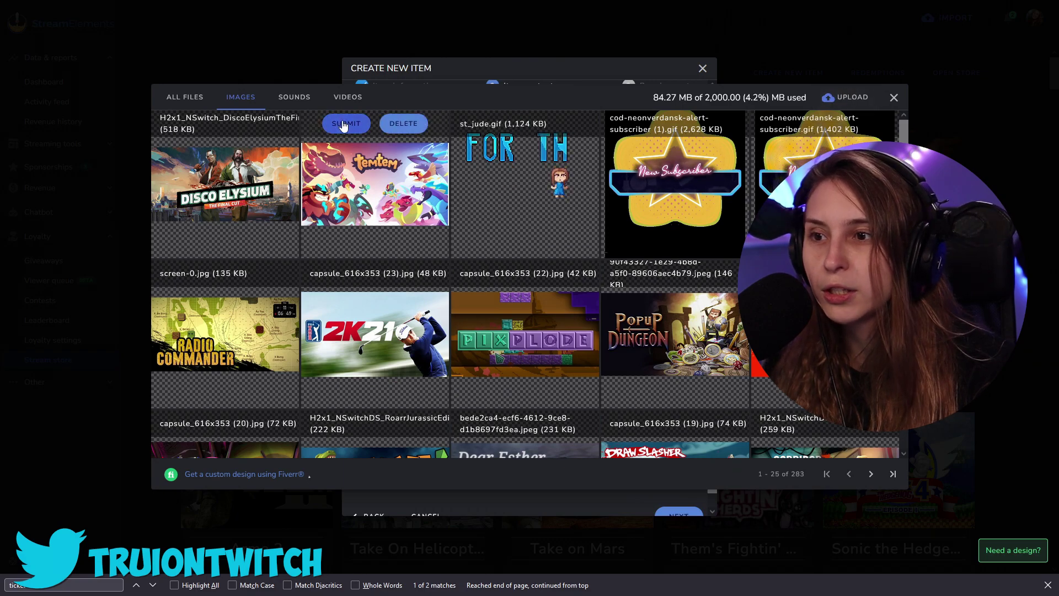
click(342, 122)
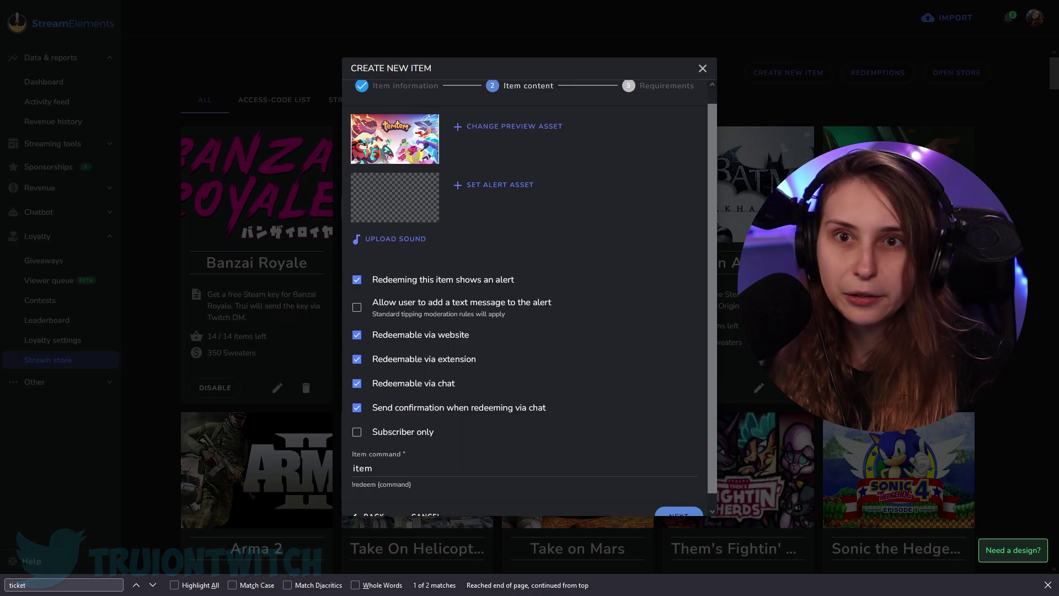
click(506, 193)
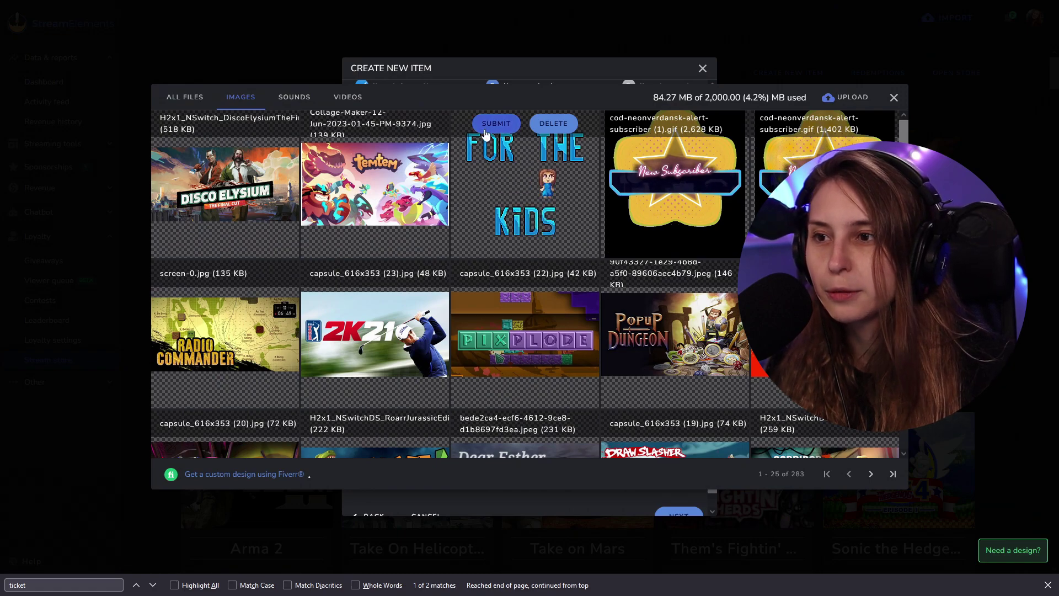
click(485, 128)
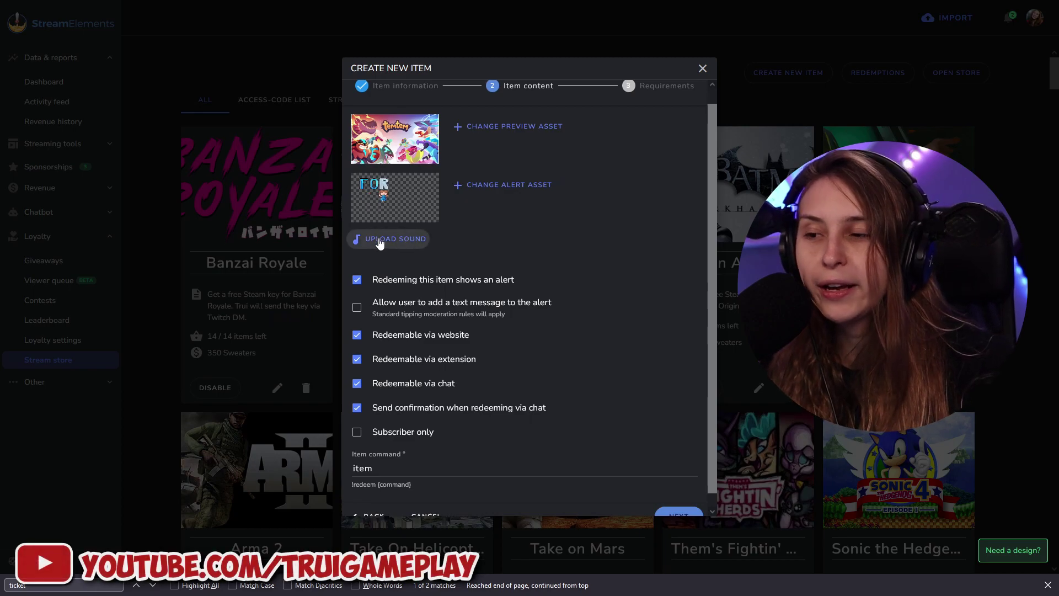
Pick st_jude.mp3 from the asset library's sound files as the alert sound.
click(411, 238)
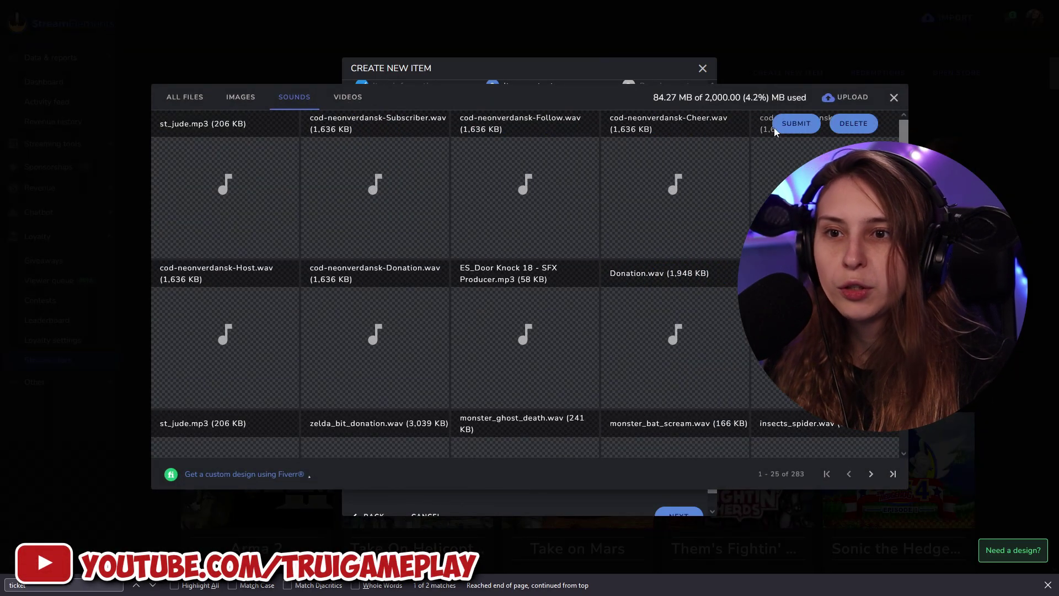
click(834, 100)
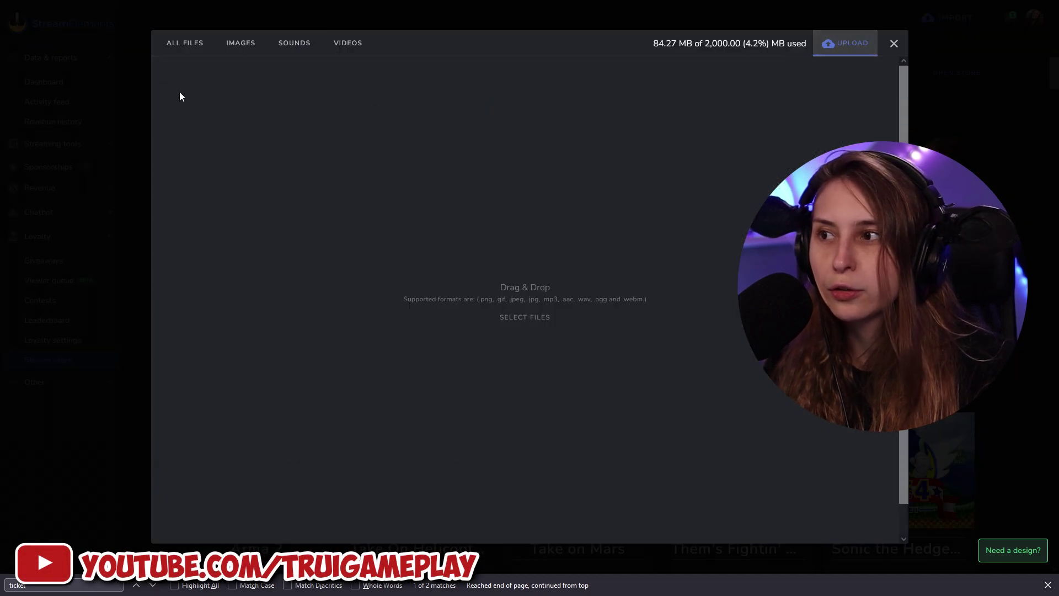
click(204, 47)
click(294, 97)
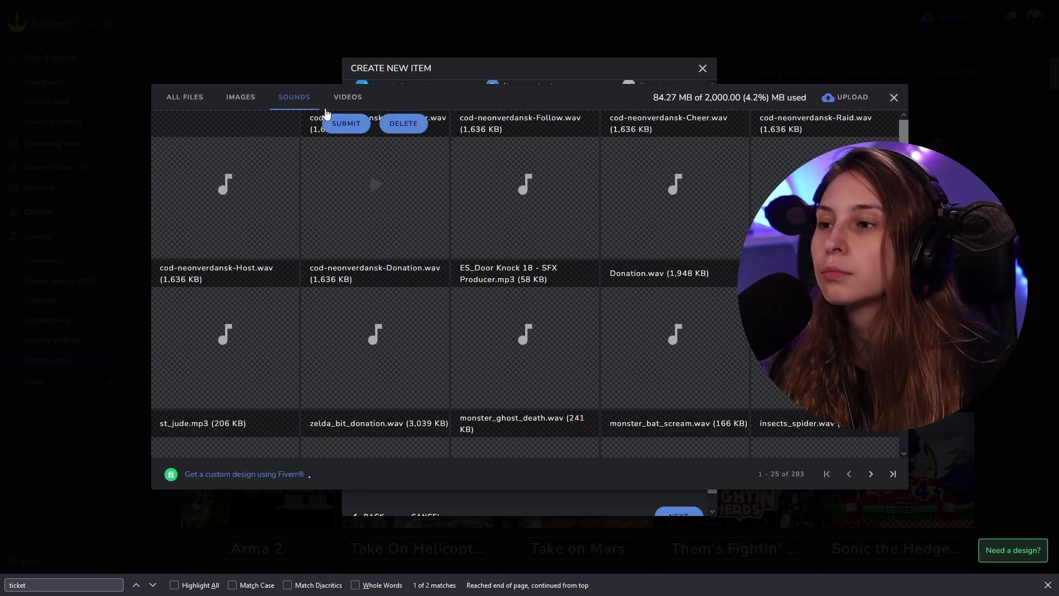
click(307, 102)
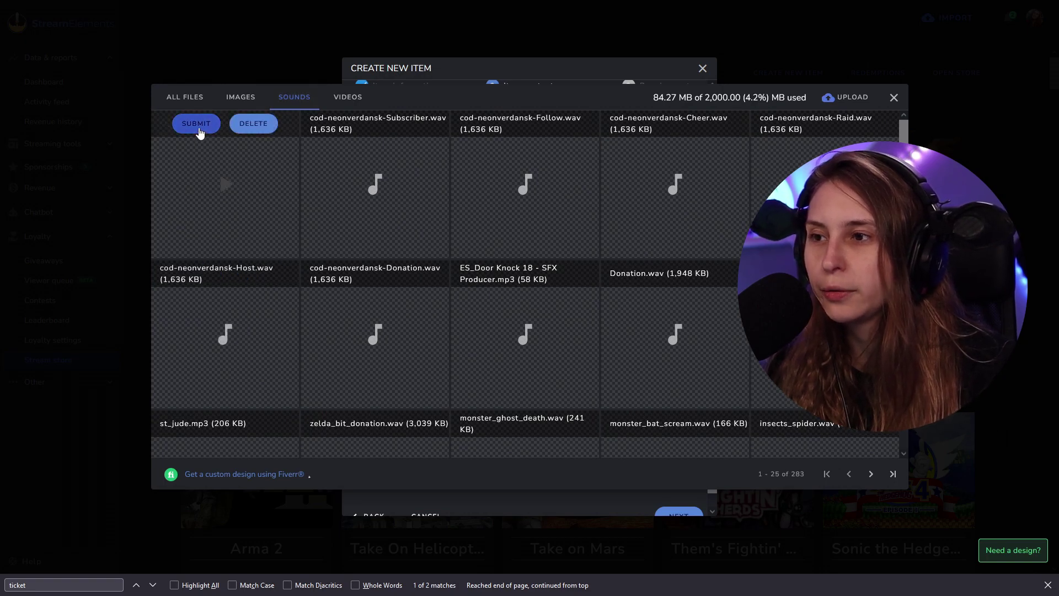
click(198, 125)
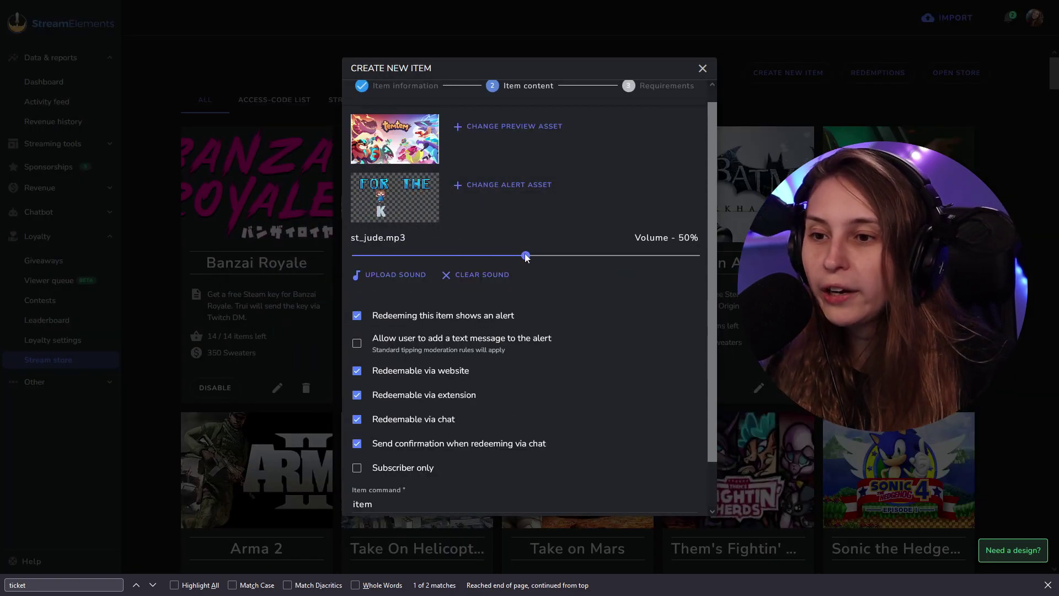
Lower the alert sound volume to 23%.
drag(526, 257, 432, 256)
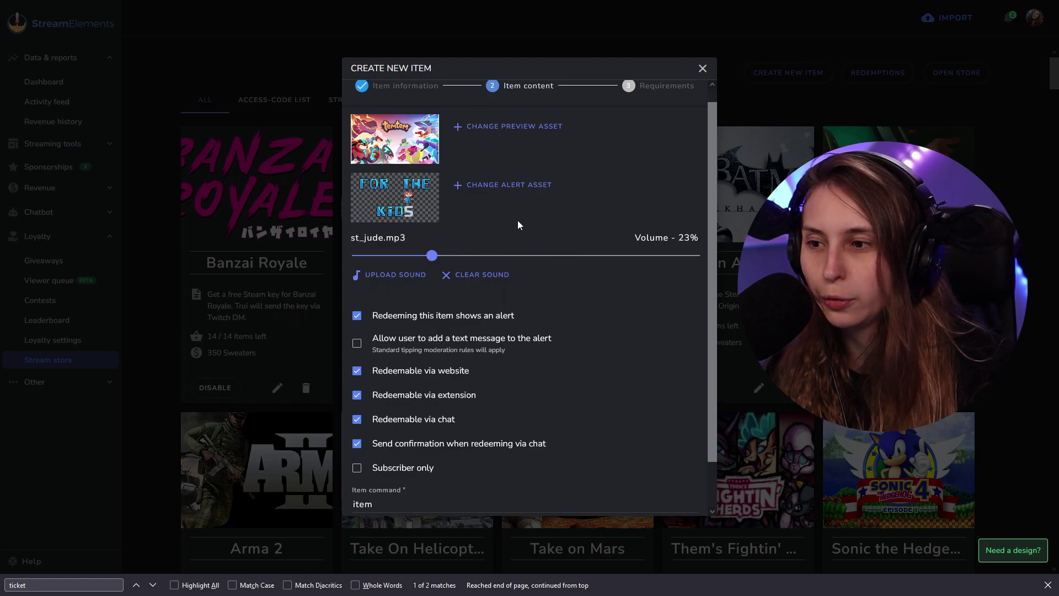
scroll(577, 331, up, 1)
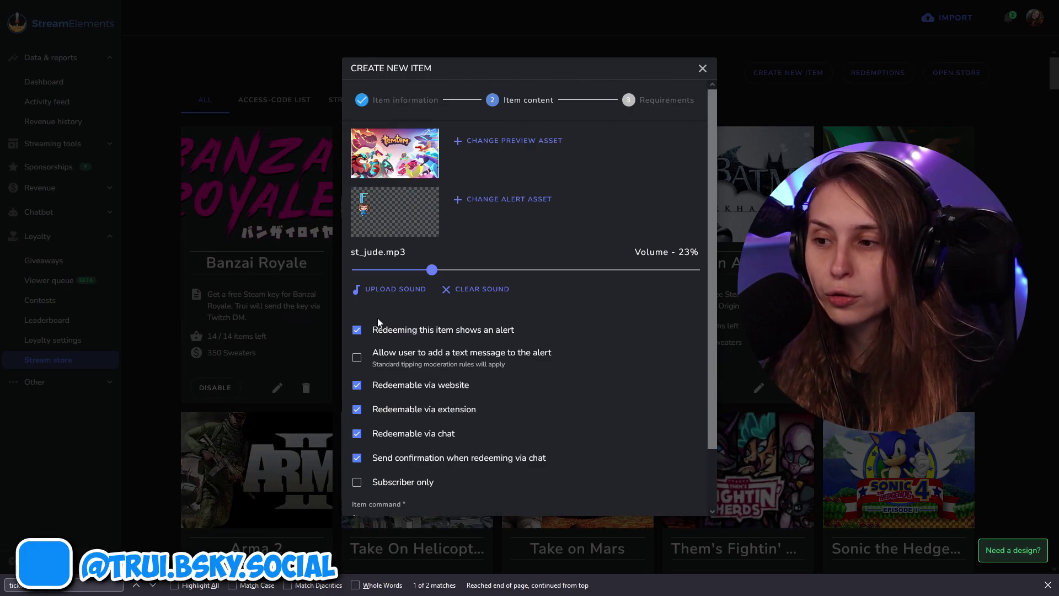
scroll(513, 331, down, 2)
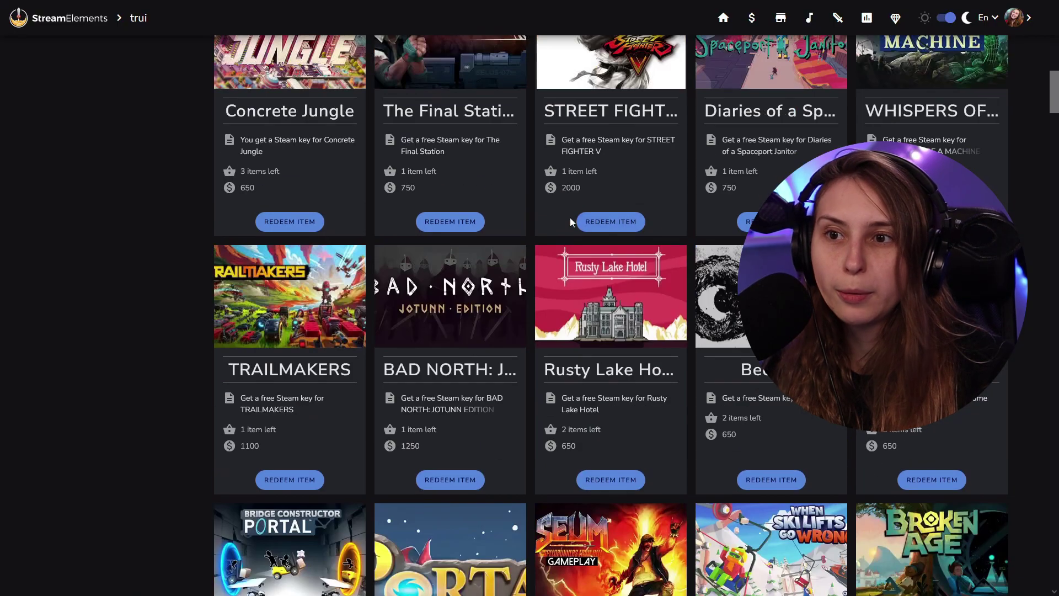
scroll(571, 217, down, 6)
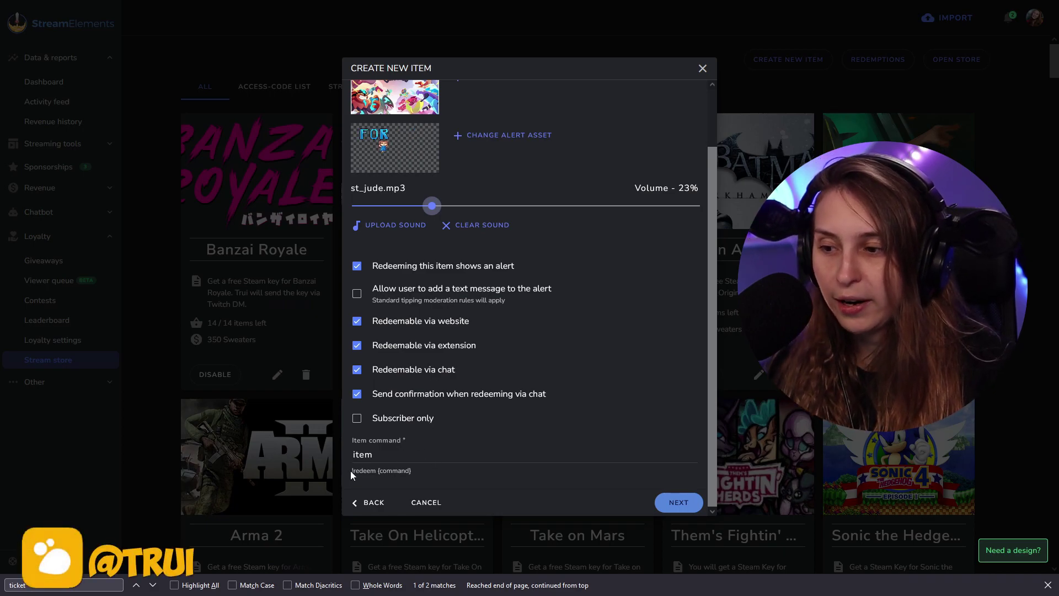
Change the item command from 'item' to 'dab'.
drag(351, 475, 415, 480)
click(406, 453)
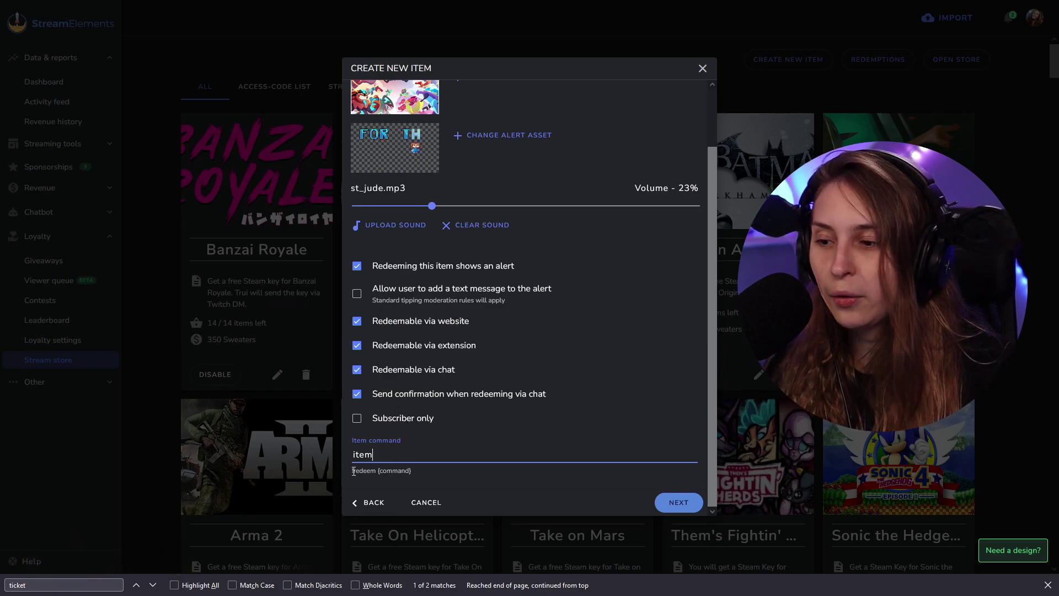
drag(353, 471, 371, 472)
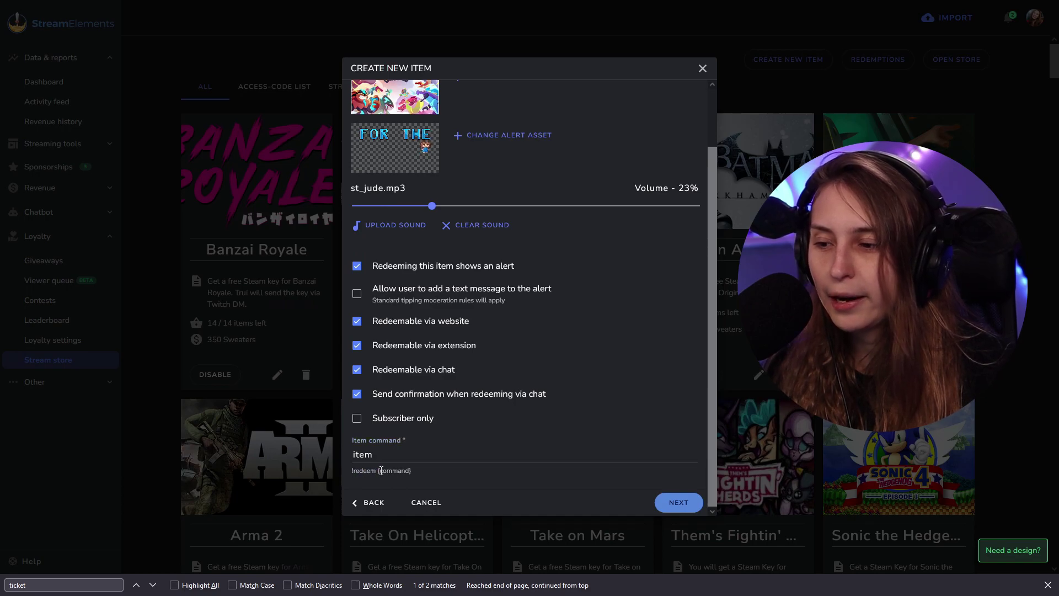
double_click(395, 471)
click(431, 456)
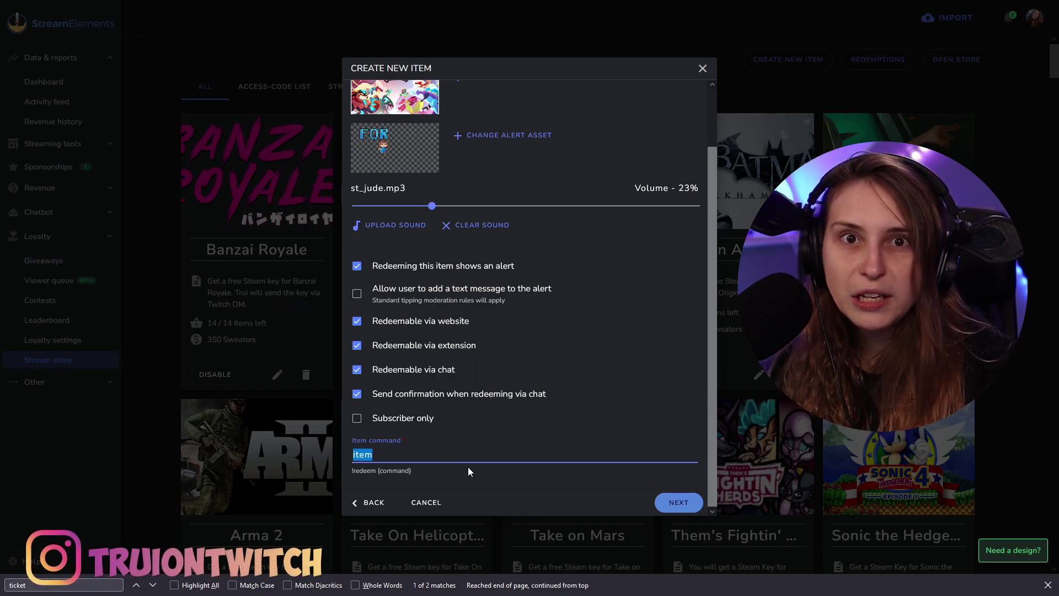
text(dab)
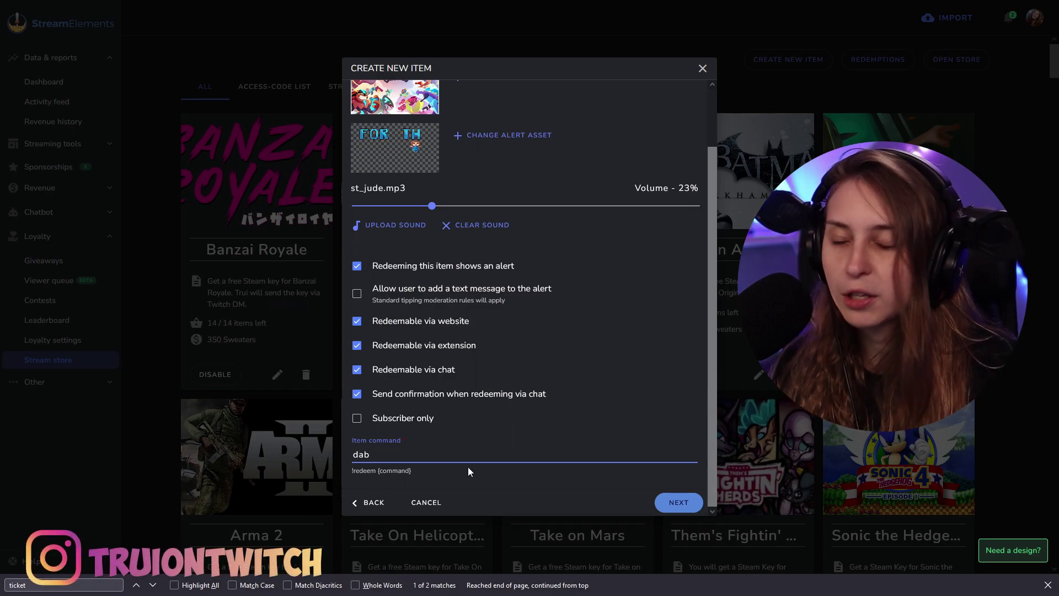
Save the new item without any extra redemption requirement fields.
click(349, 470)
drag(349, 469, 374, 474)
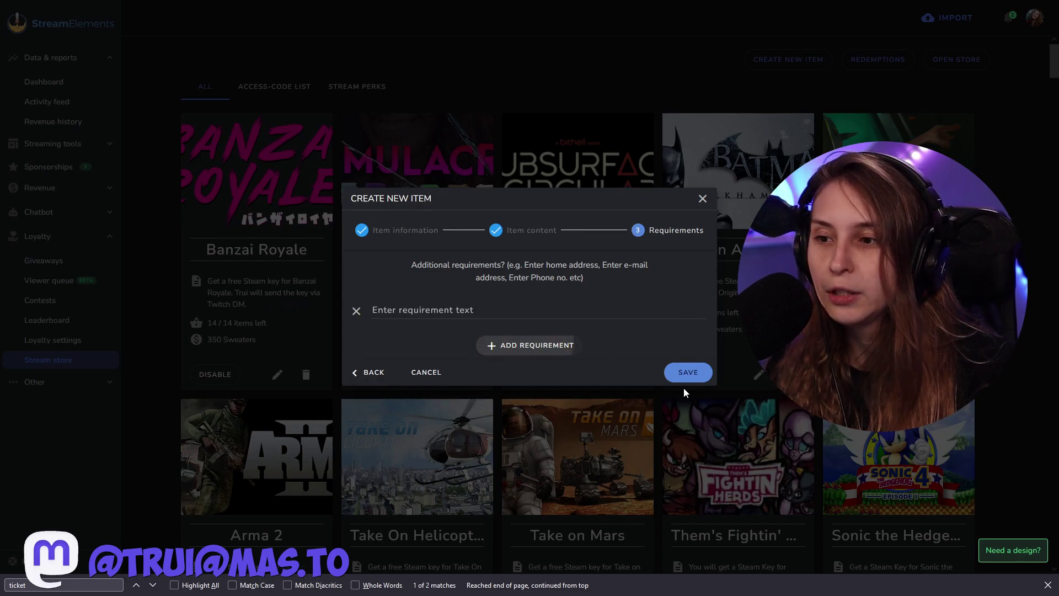
click(375, 311)
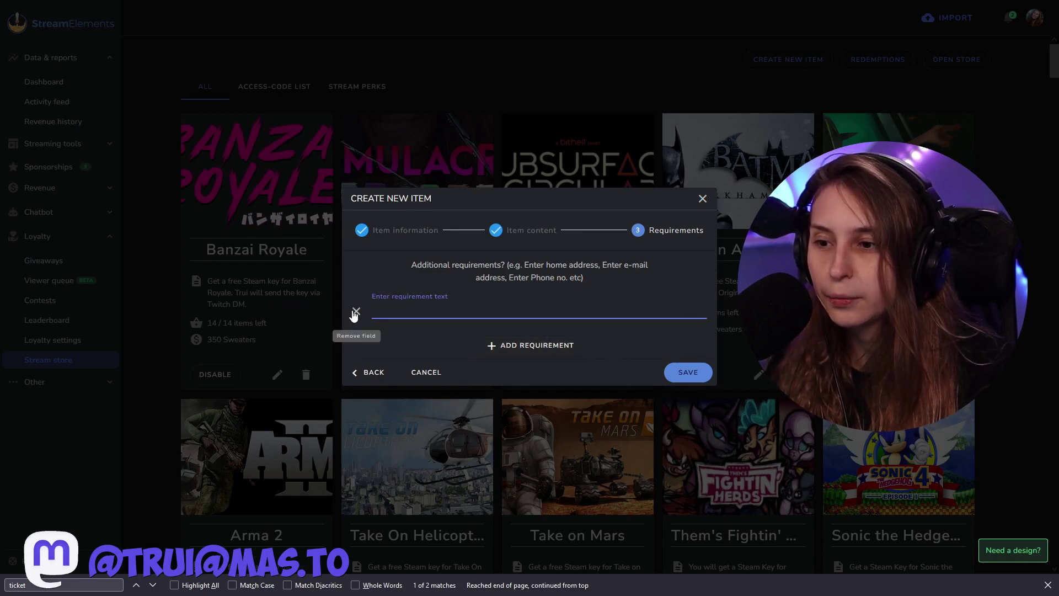
click(359, 312)
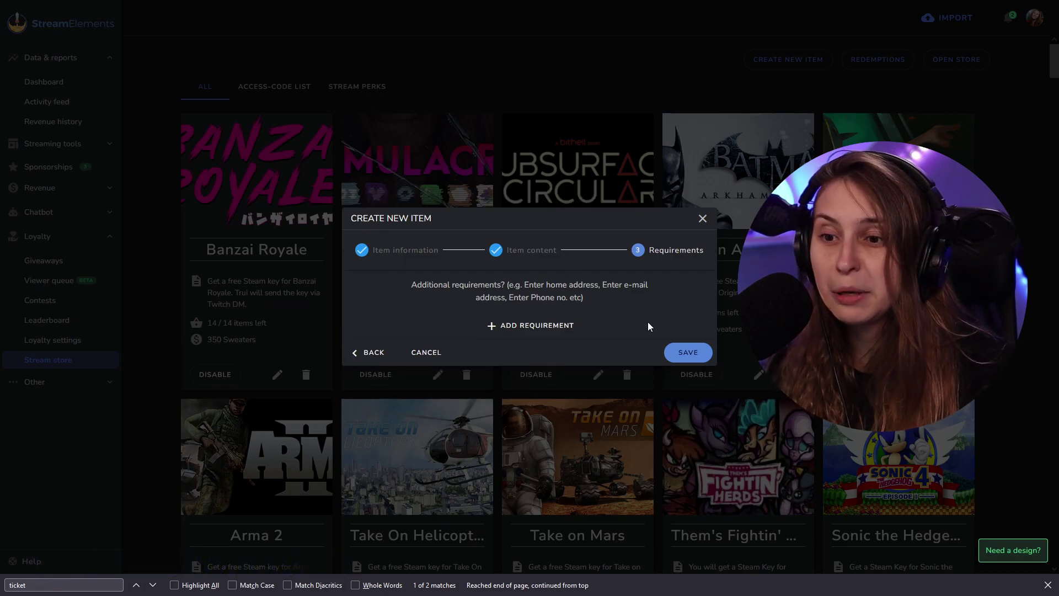
click(690, 352)
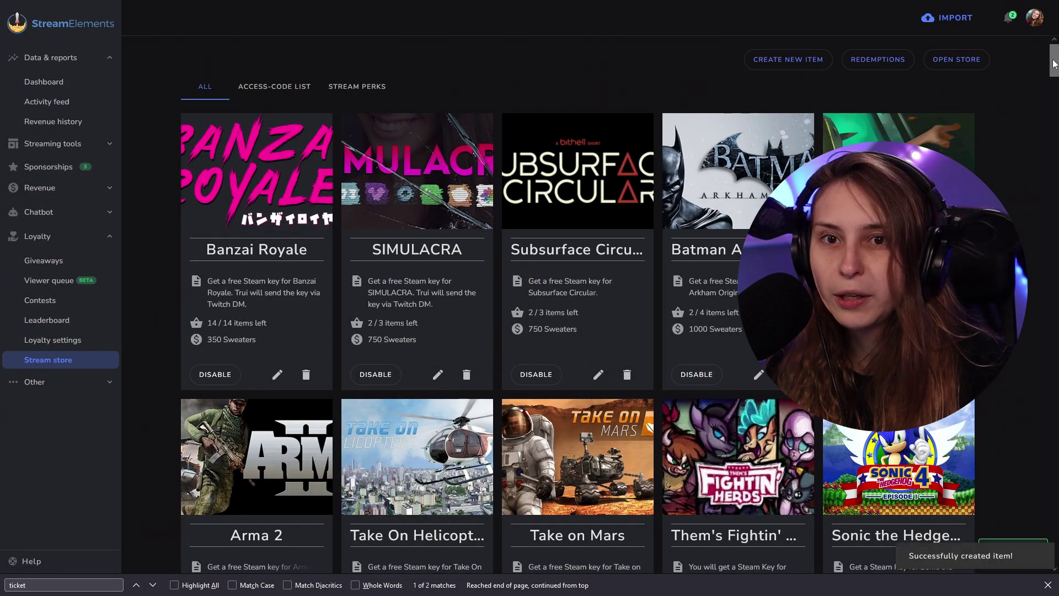
Scroll to the bottom of the store list and check the public store page.
drag(1053, 63, 1054, 546)
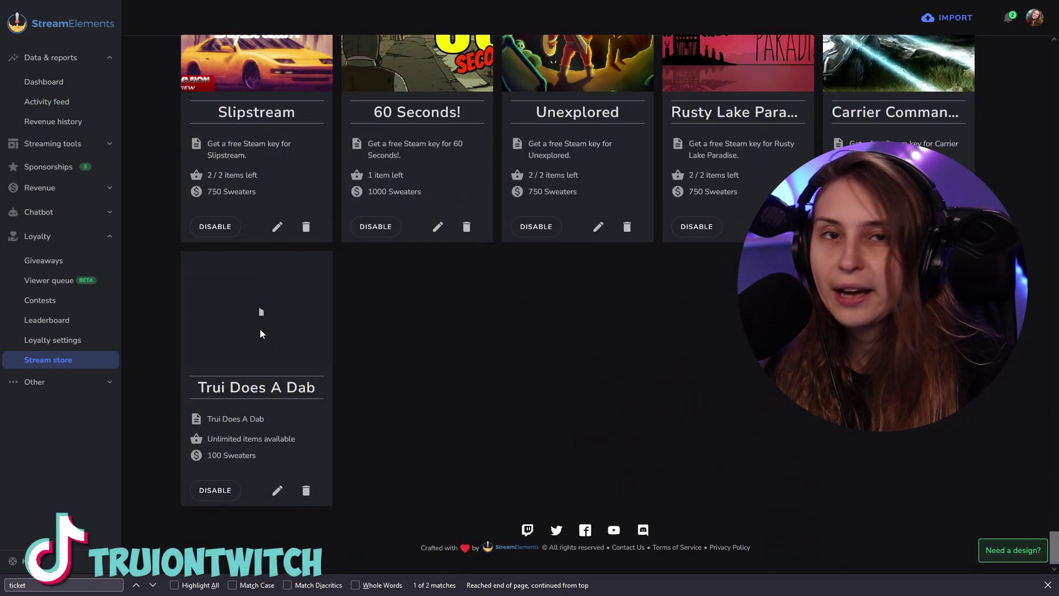
click(237, 9)
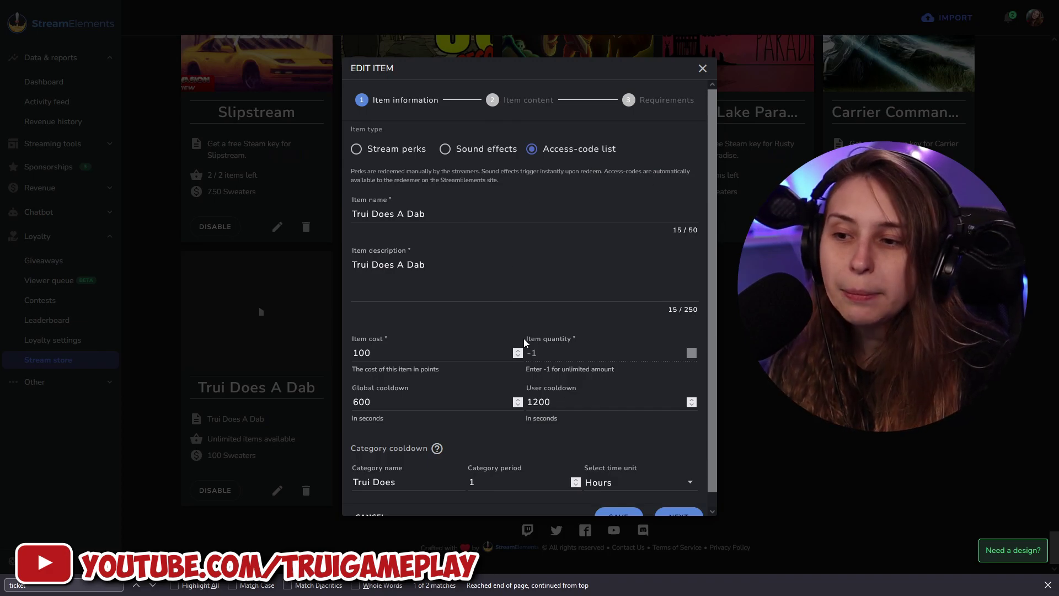
Advance the Trui Does A Dab edit form to the Item content step.
drag(524, 342, 572, 338)
click(550, 356)
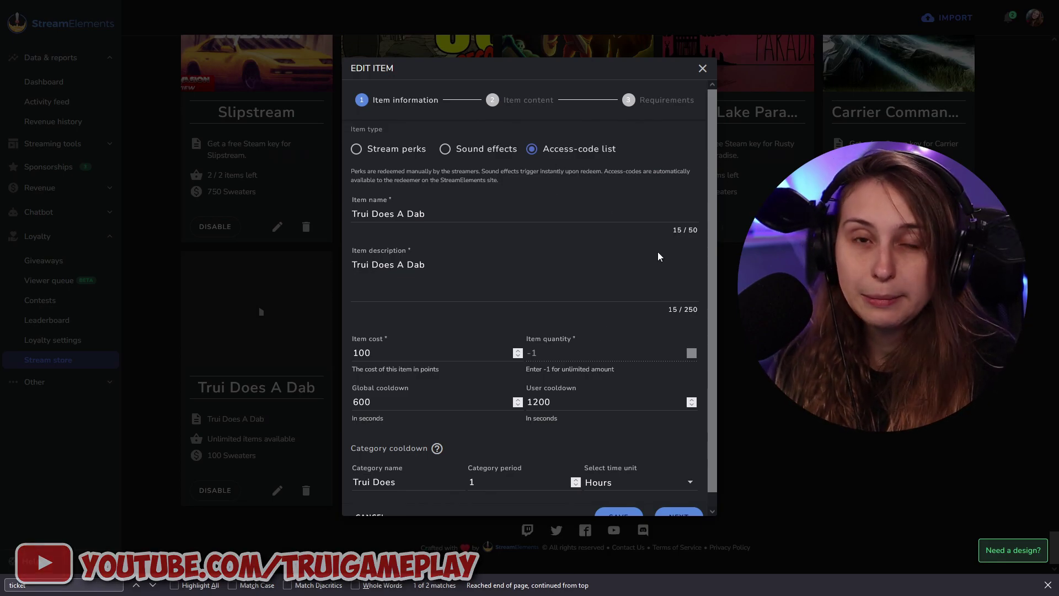
scroll(607, 414, down, 1)
click(678, 502)
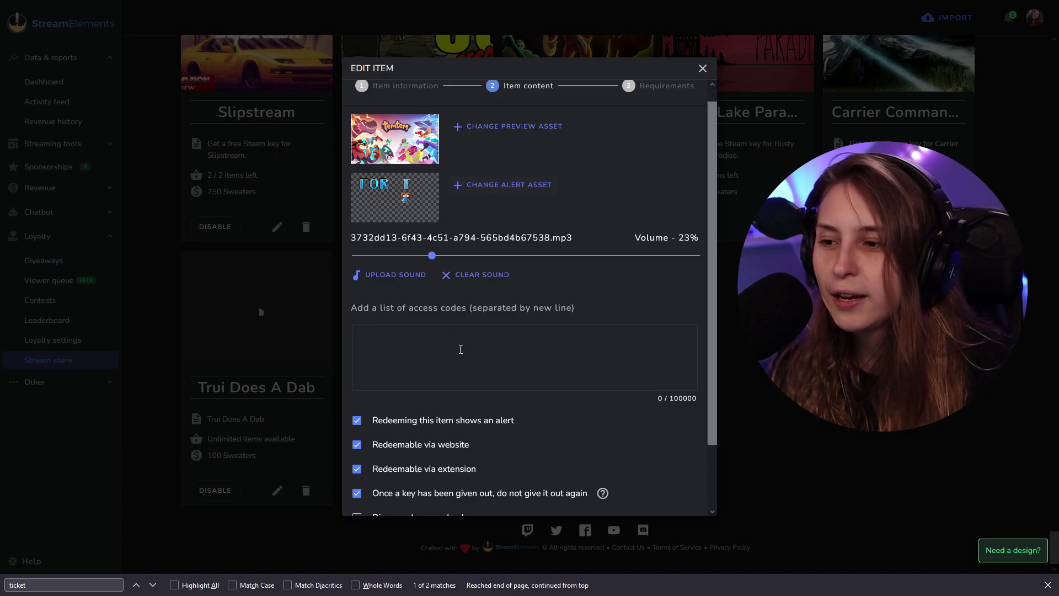
Enter two access codes, one per line, in the access-code list.
drag(357, 307, 467, 330)
click(459, 355)
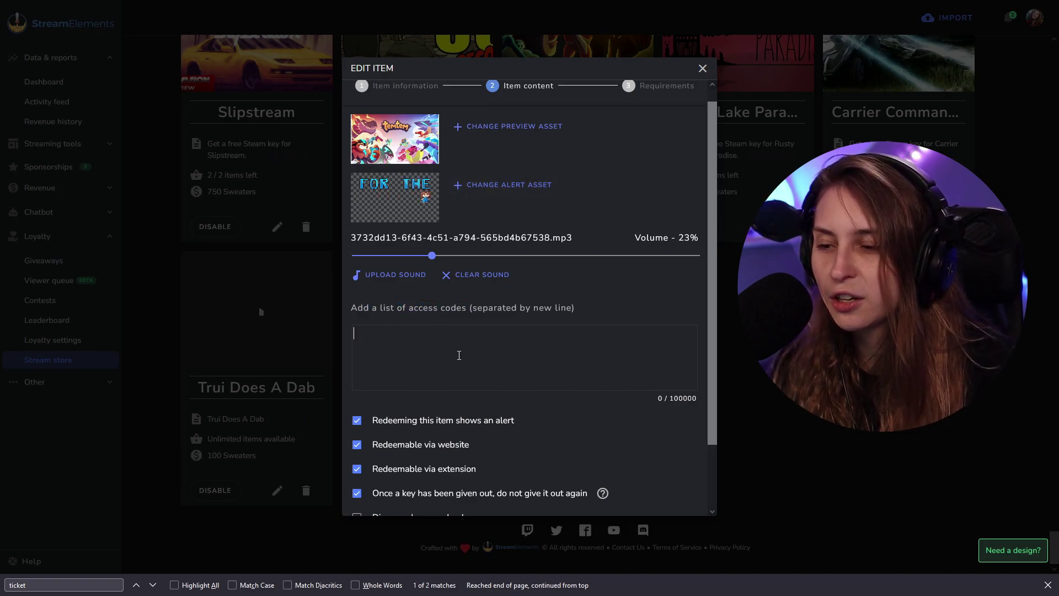
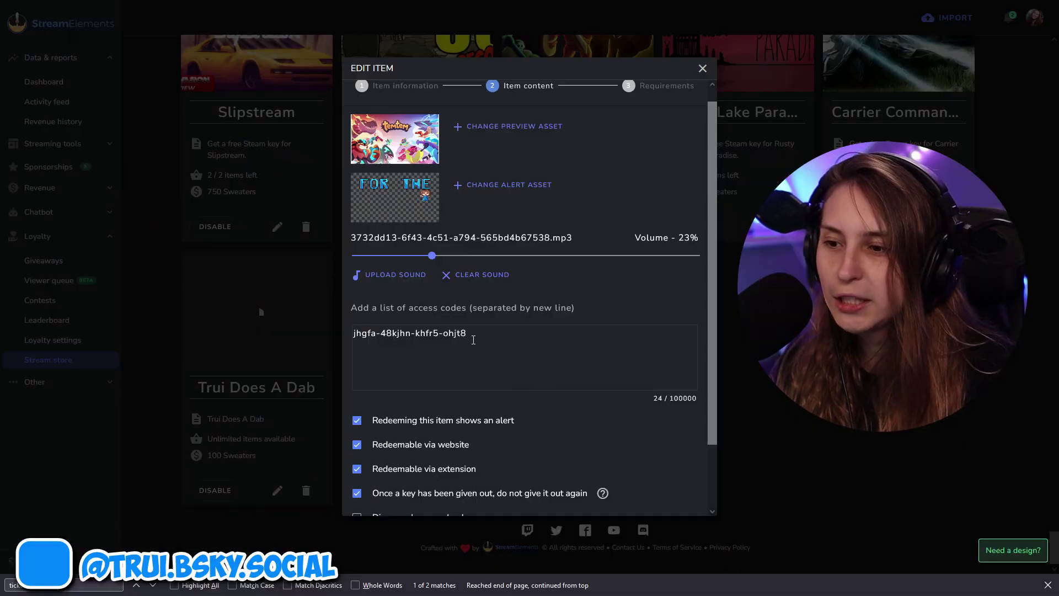
key(ctrl+shift+Left)
key(ctrl+shift+Left)
key(ctrl+shift+Left)
key(ctrl+shift+Left)
click(495, 325)
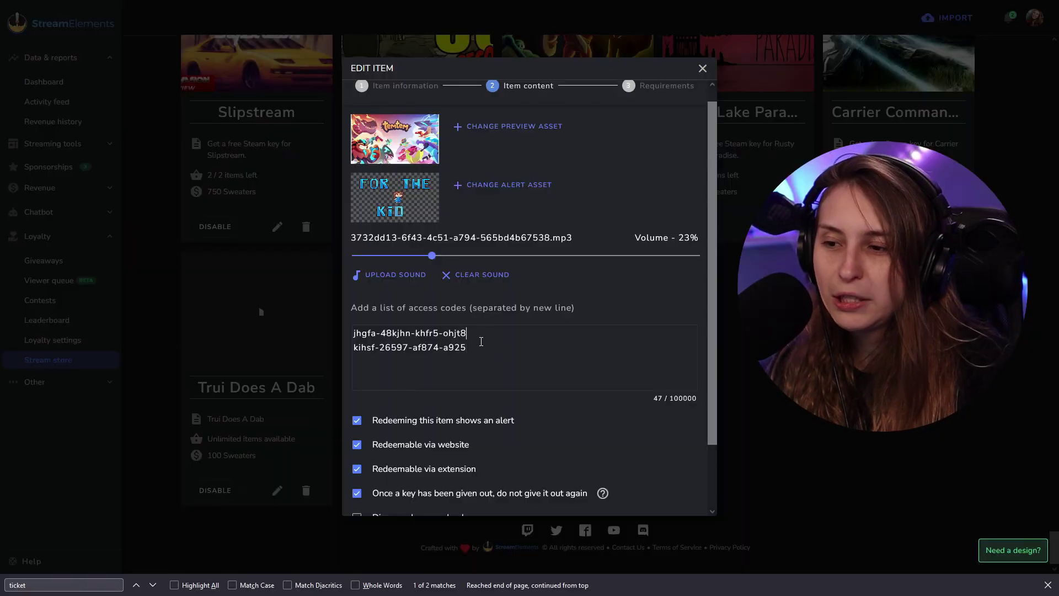
click(481, 345)
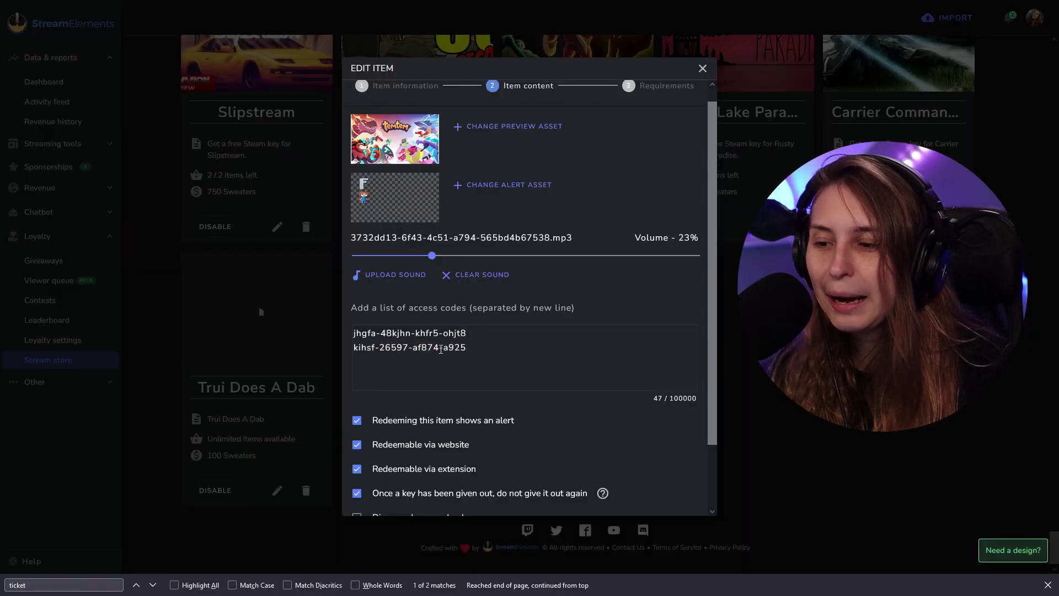
drag(354, 334, 537, 335)
click(342, 362)
drag(353, 348, 519, 354)
click(513, 372)
scroll(513, 372, down, 2)
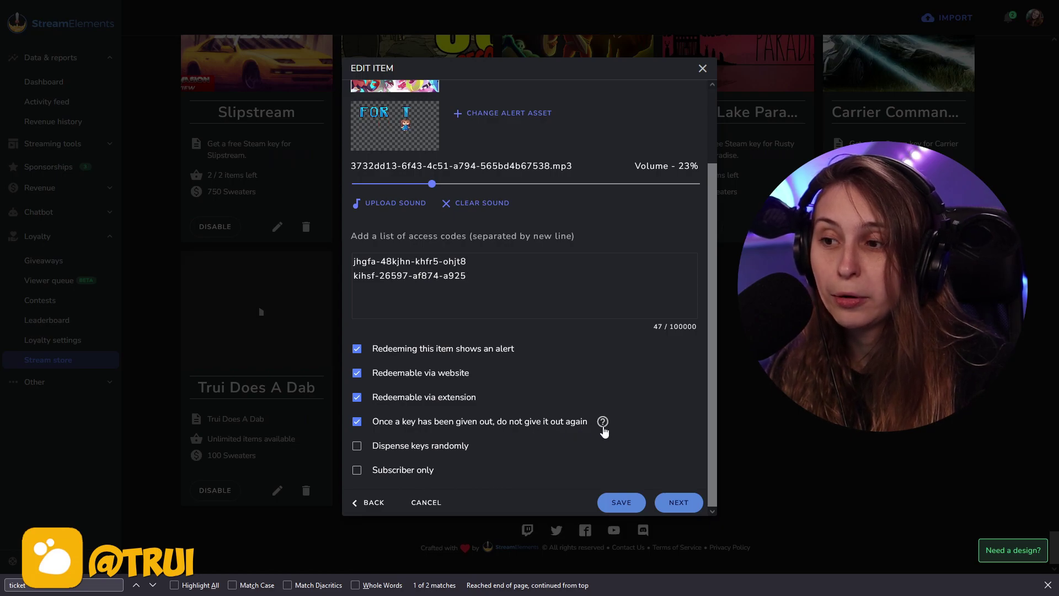
drag(487, 281, 346, 283)
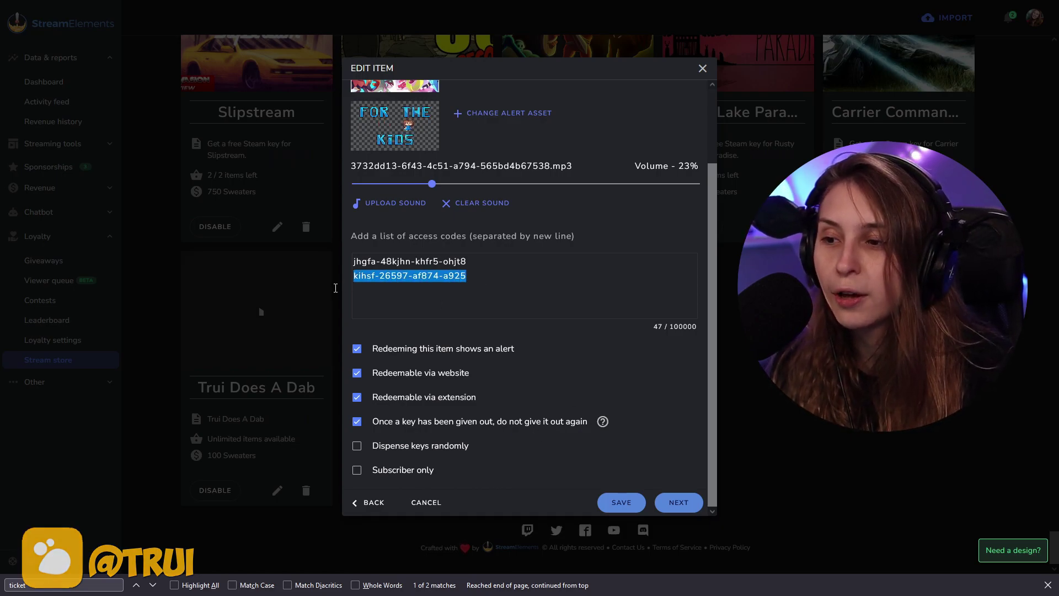
click(501, 306)
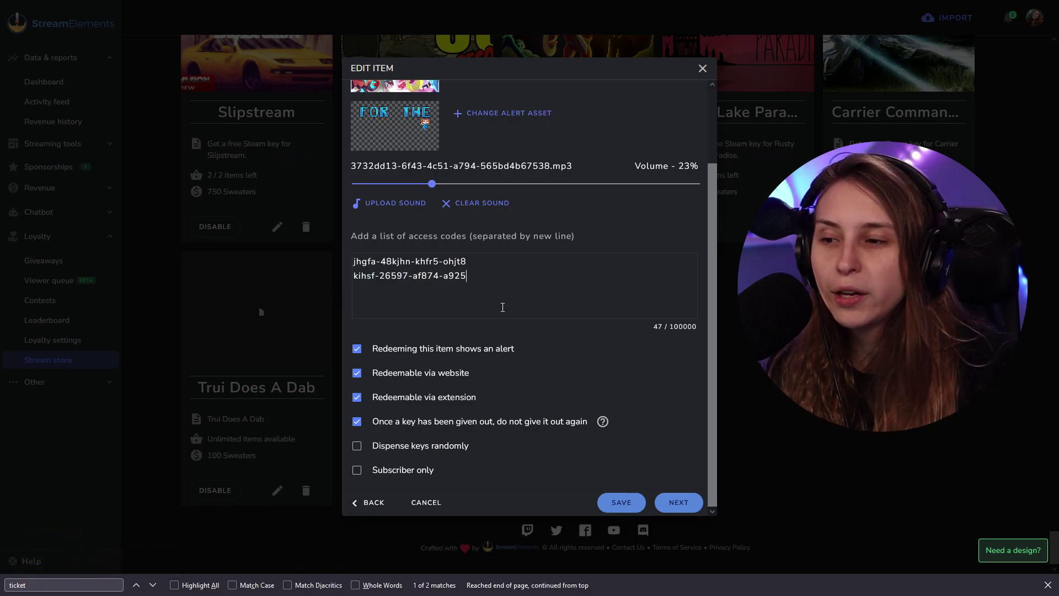
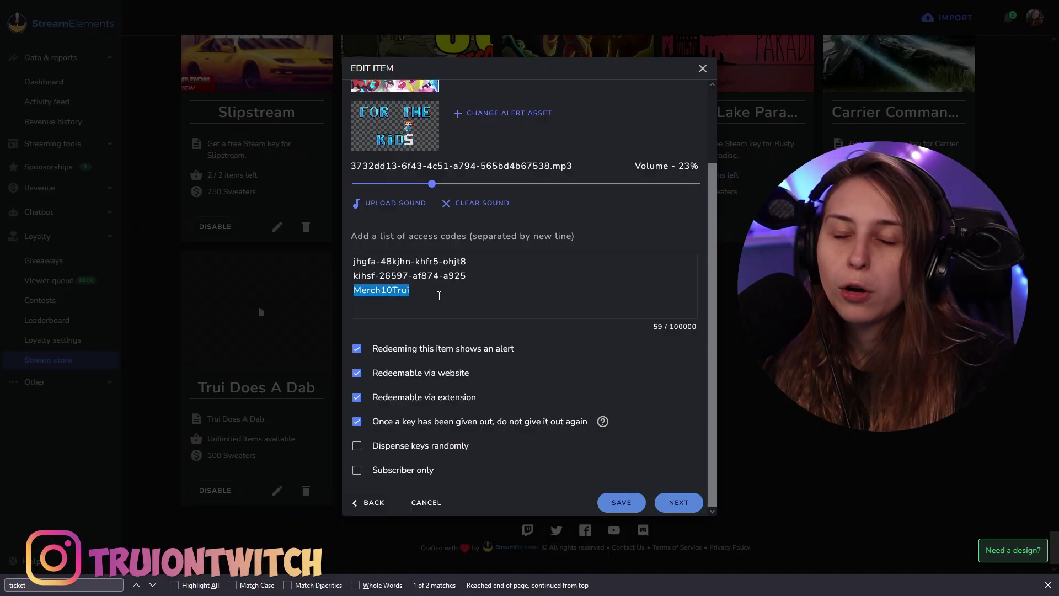
Keep each key given out only once and continue to the Requirements step.
click(357, 421)
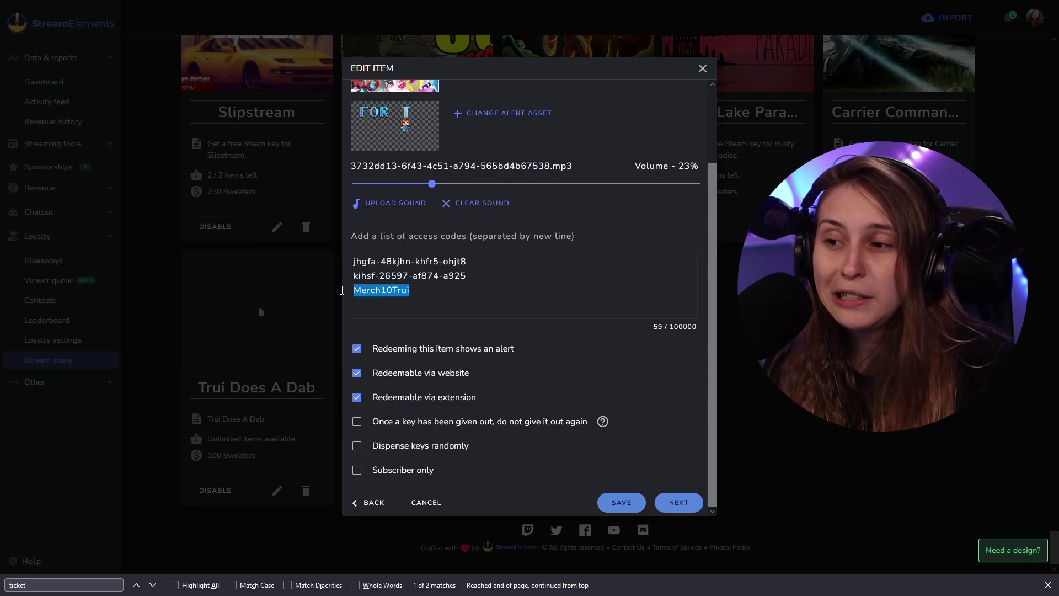
click(469, 423)
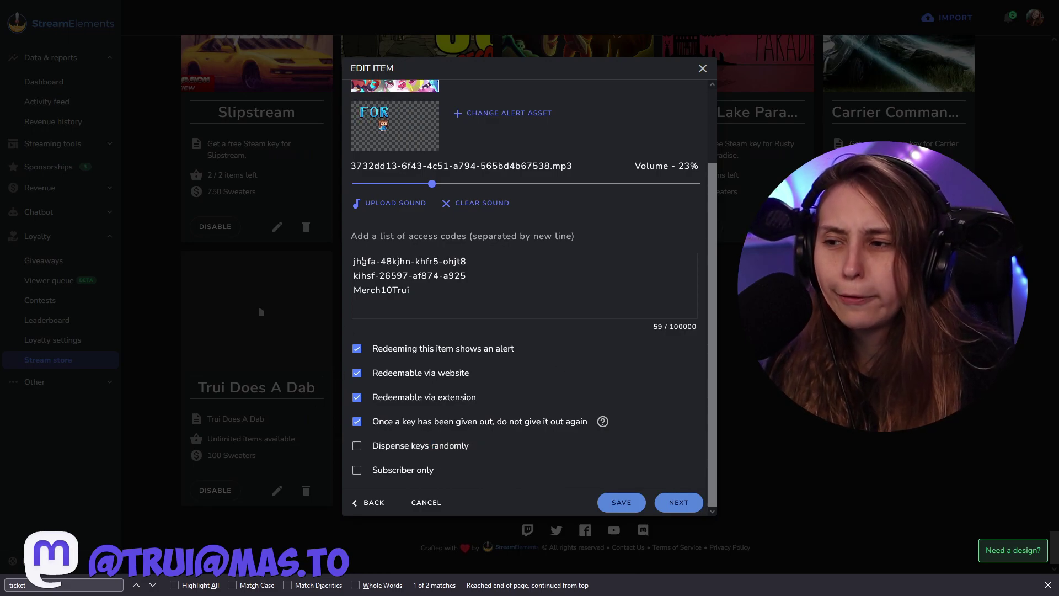
drag(363, 261, 467, 276)
click(456, 316)
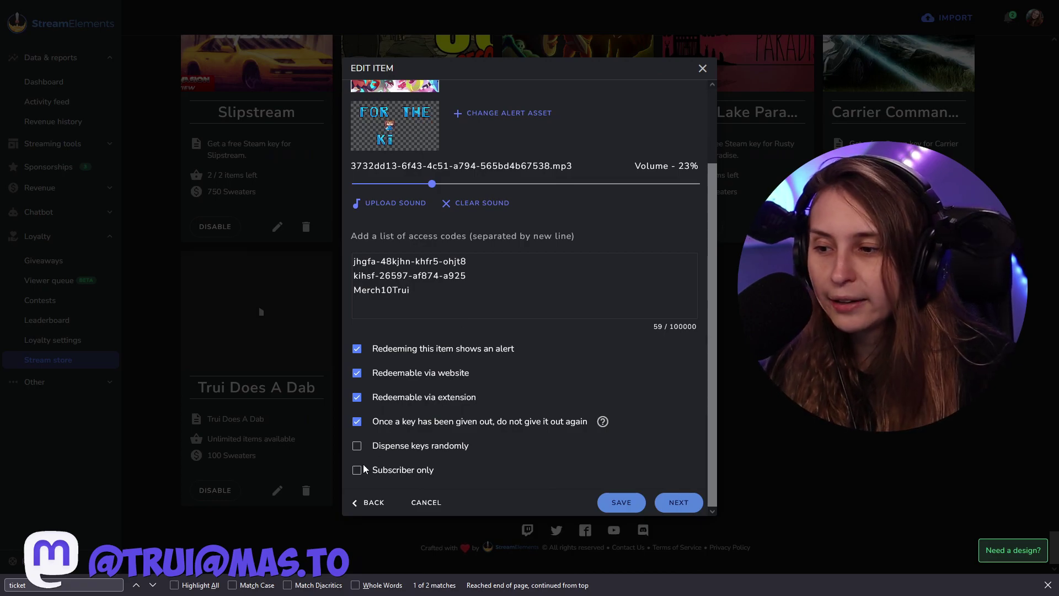
Save the Trui Does A Dab item so it shows 3/3 items left.
click(678, 502)
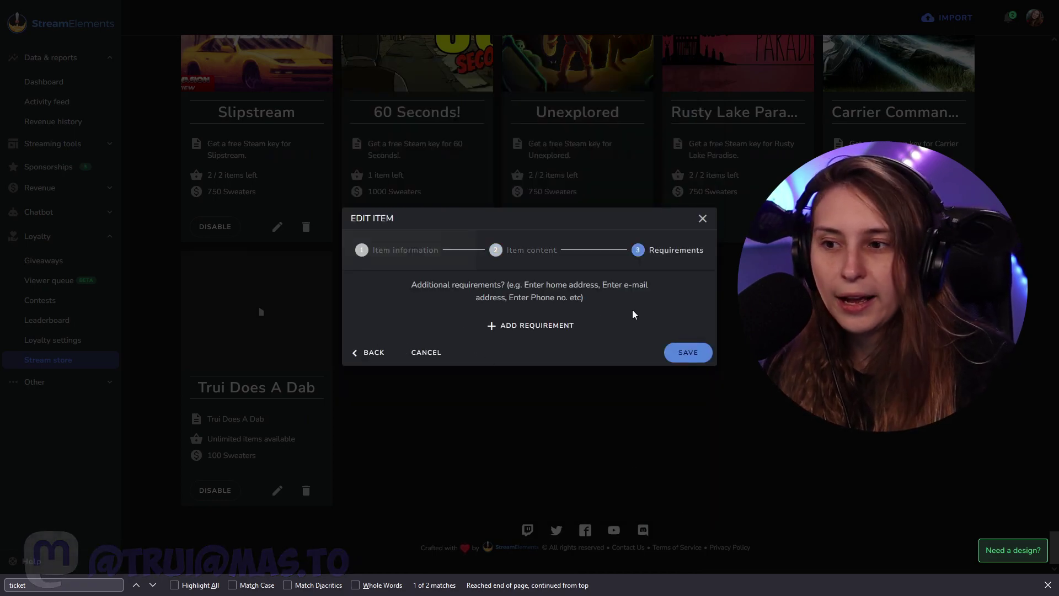
click(675, 355)
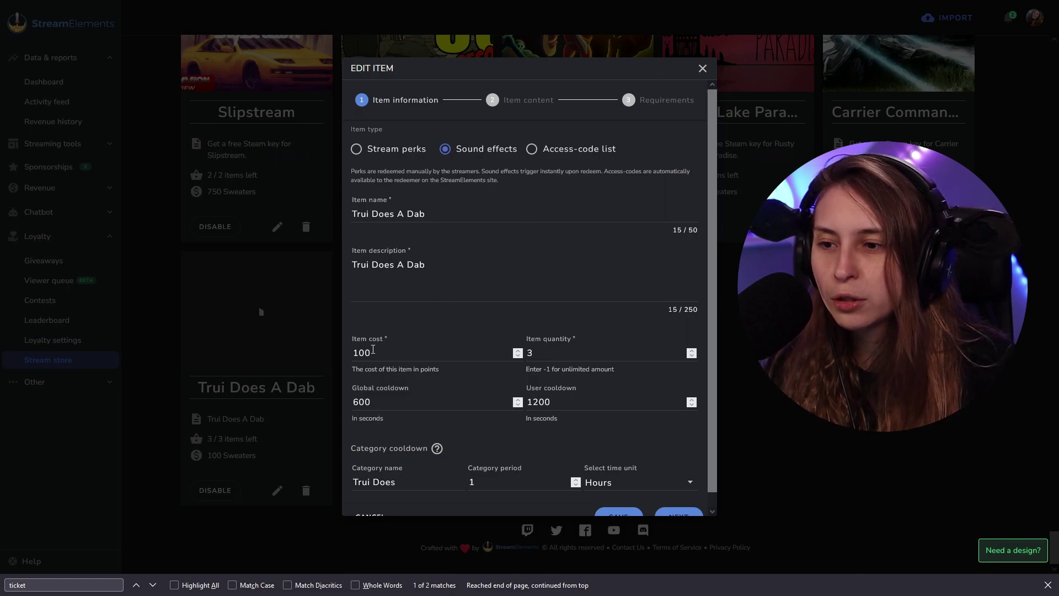
Review the sound-effect item's information, content and requirements steps, then close the saved editor.
scroll(581, 349, down, 1)
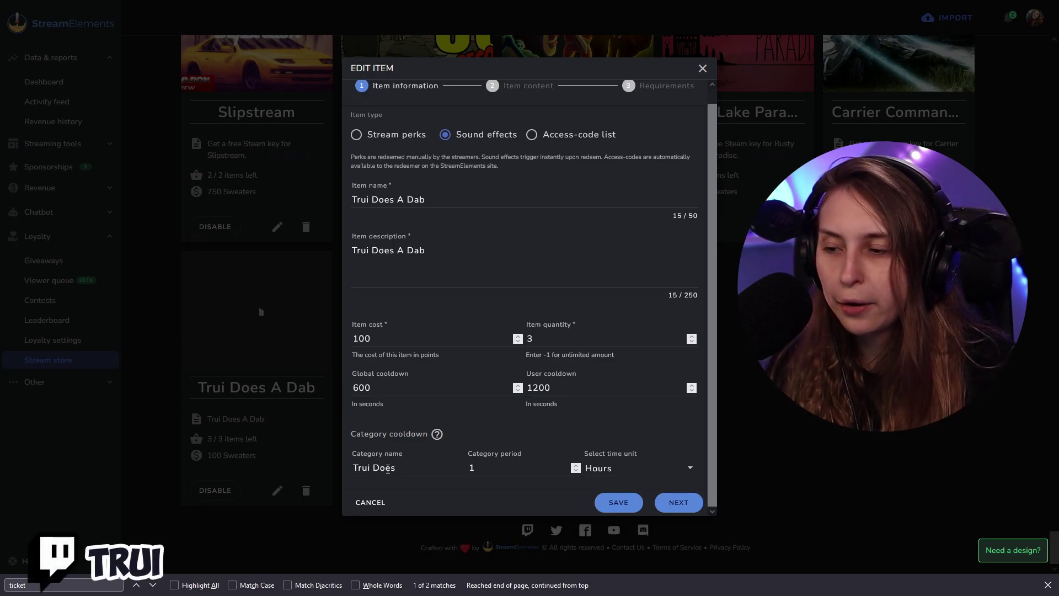
click(699, 505)
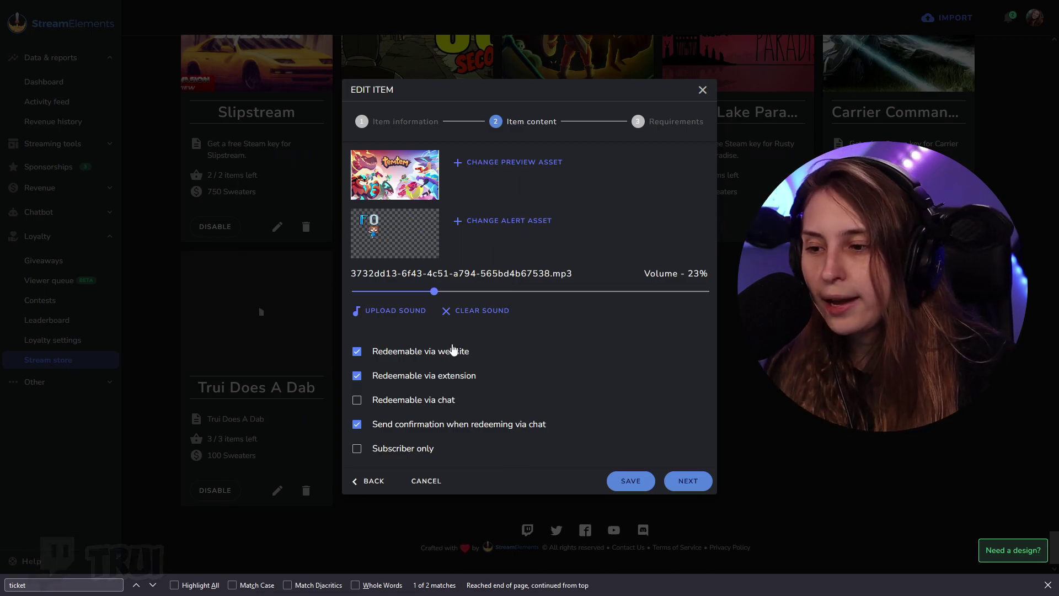
click(685, 480)
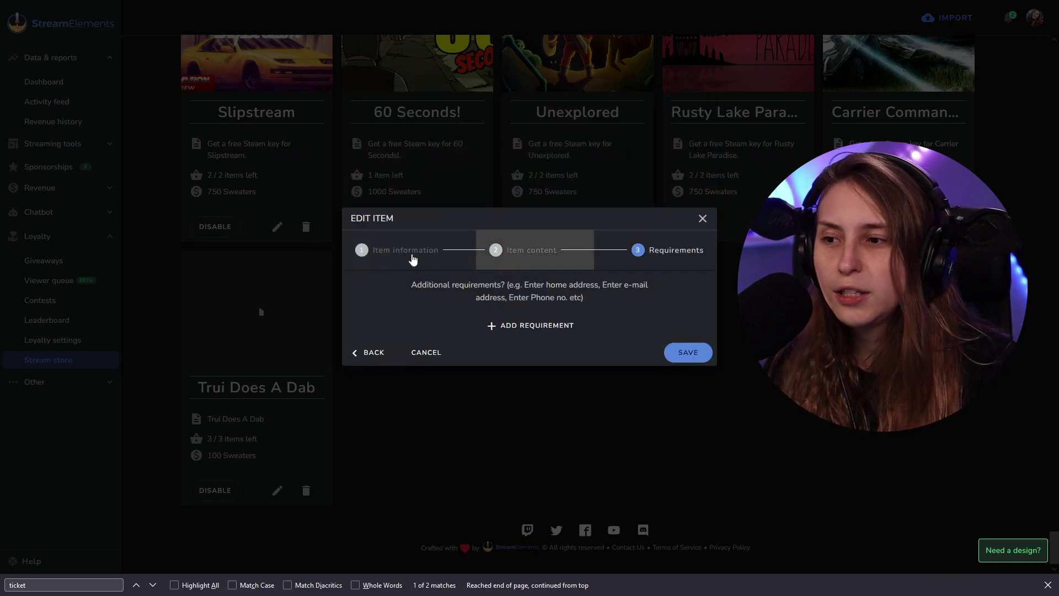
click(408, 253)
click(513, 100)
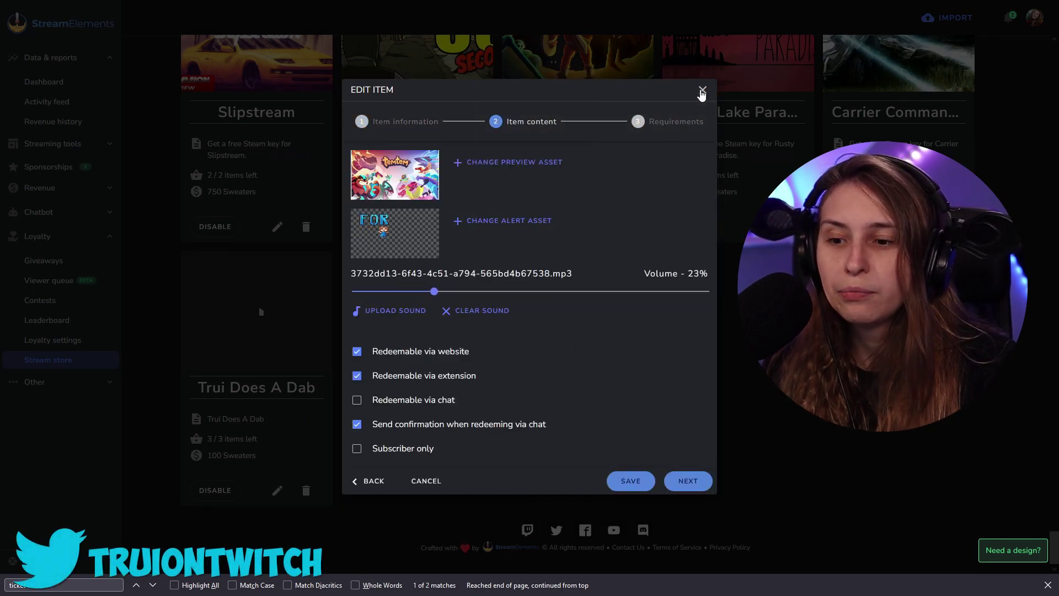
click(634, 482)
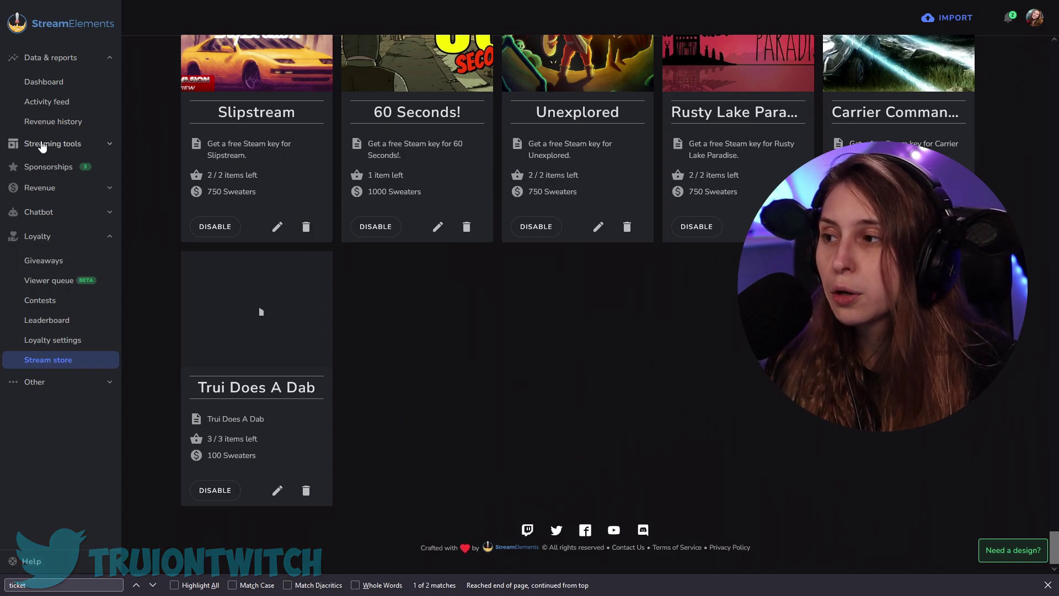
Create a new overlay from Streaming tools > Overlays, keeping the default resolution.
click(71, 146)
click(66, 189)
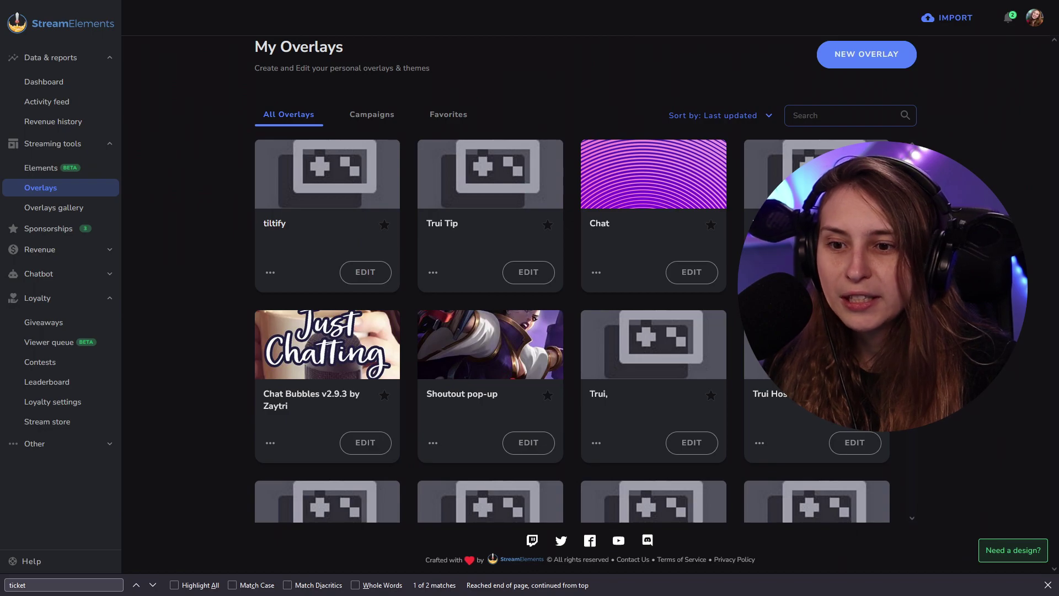
click(888, 66)
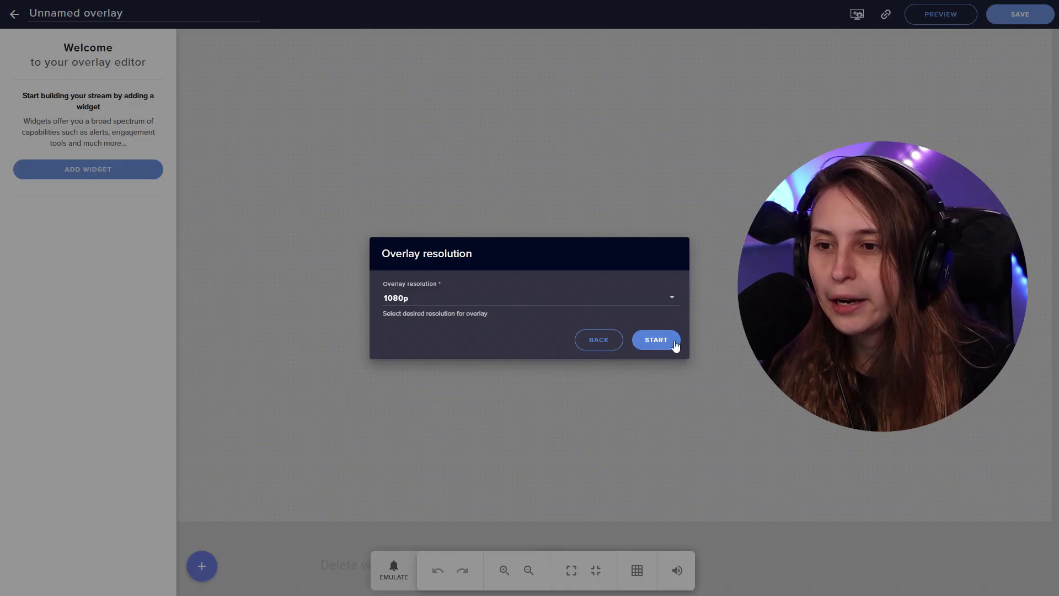
click(670, 343)
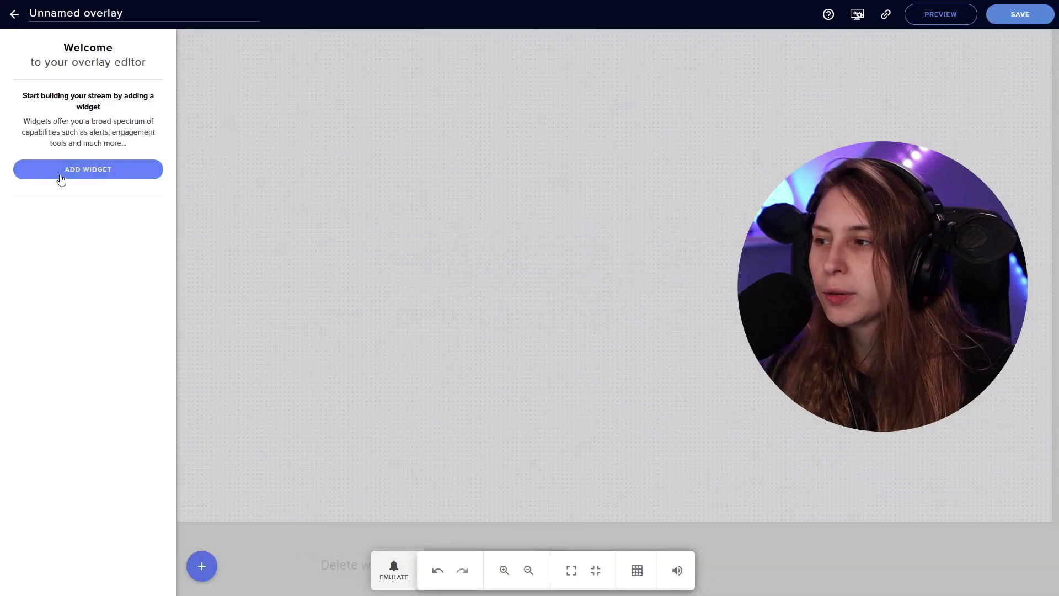
Add a Store redemptions alert widget, reposition it on the canvas, and open its message text.
click(89, 169)
mouse_move(254, 324)
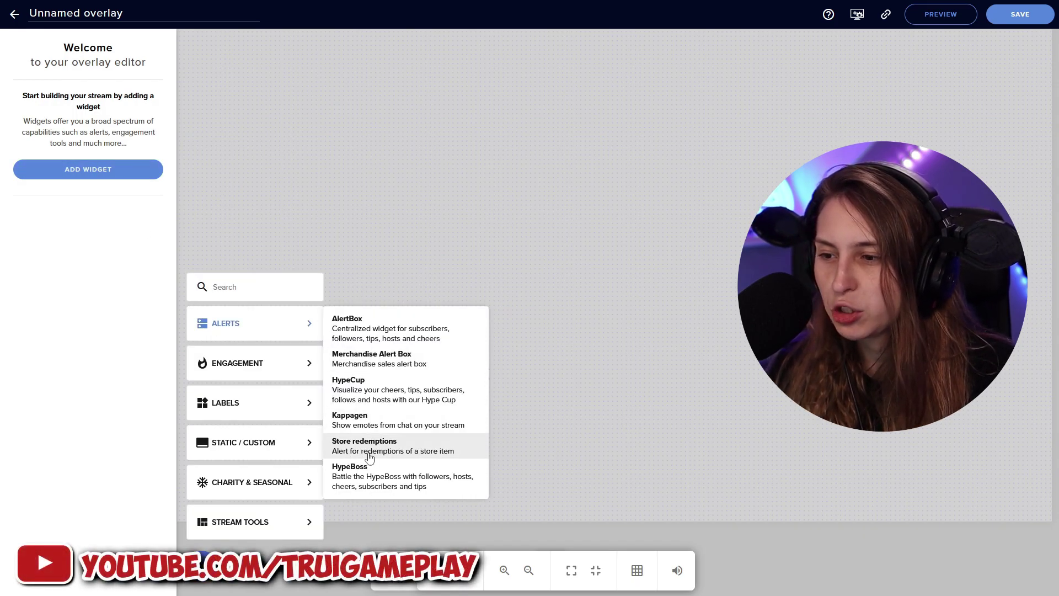
click(445, 454)
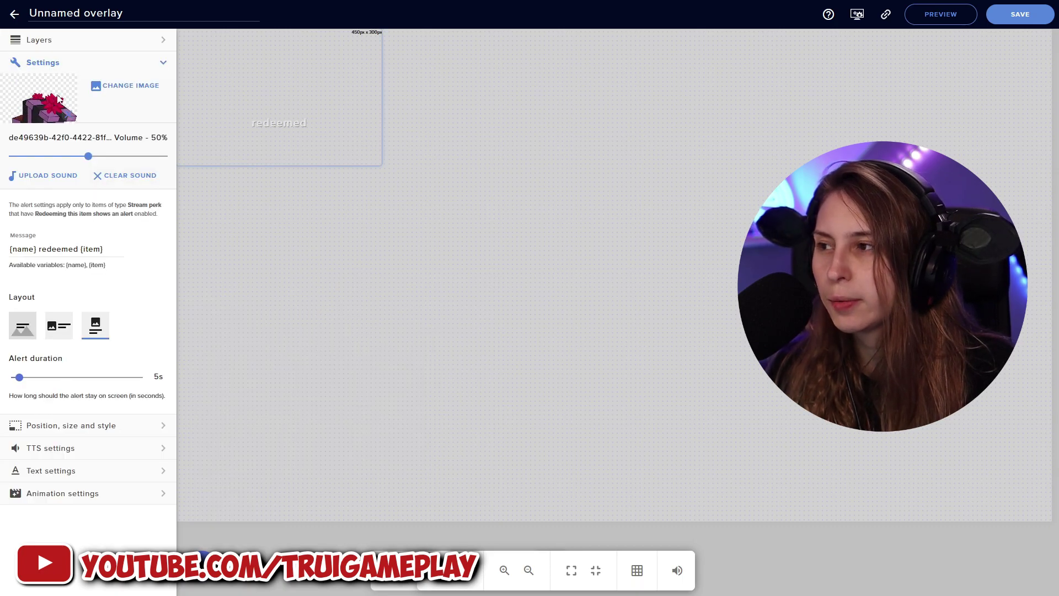
drag(240, 117, 316, 176)
click(40, 250)
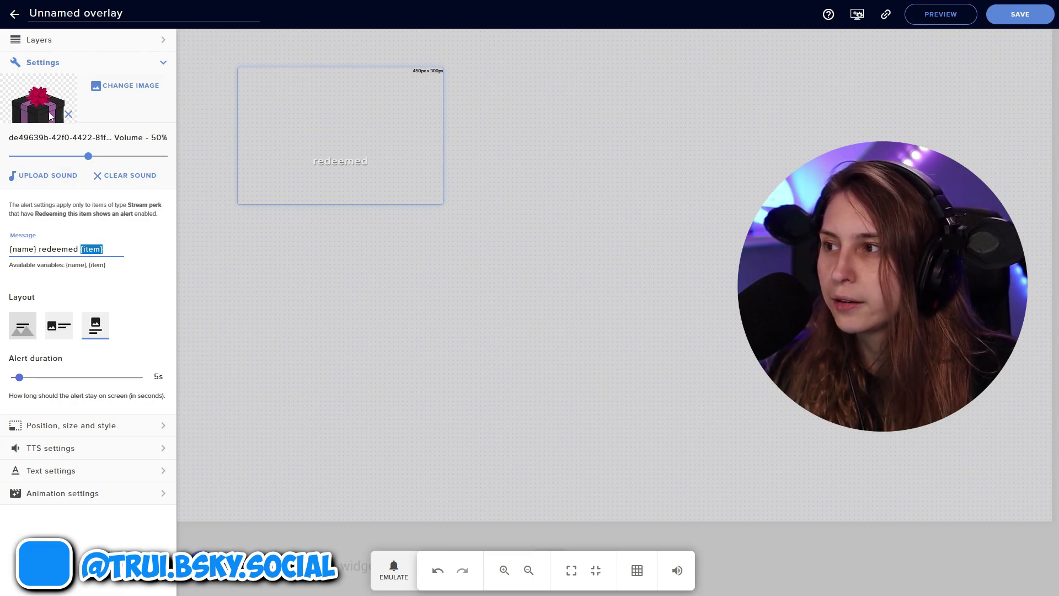
Remove the alert's image and sound, and copy the overlay URL.
click(69, 115)
click(118, 176)
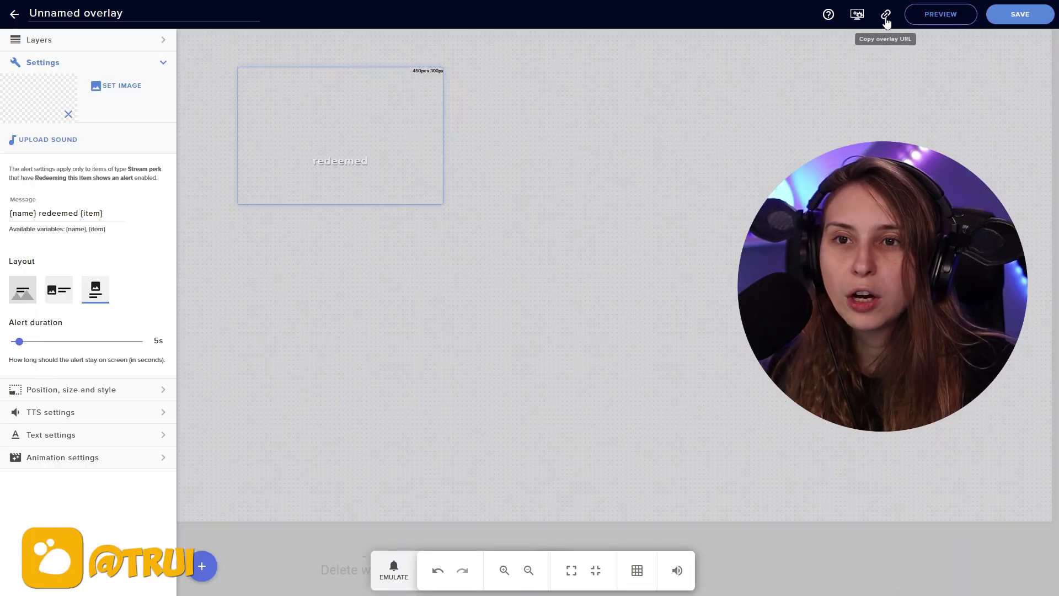
click(886, 14)
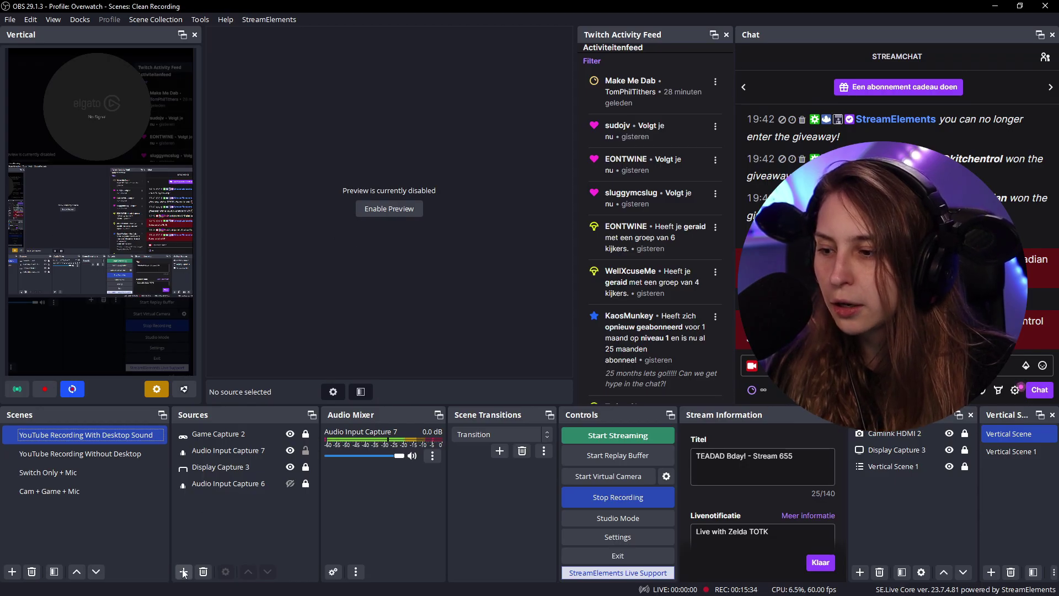
Add a Browser source named Store Redemptions to the OBS scene.
click(183, 571)
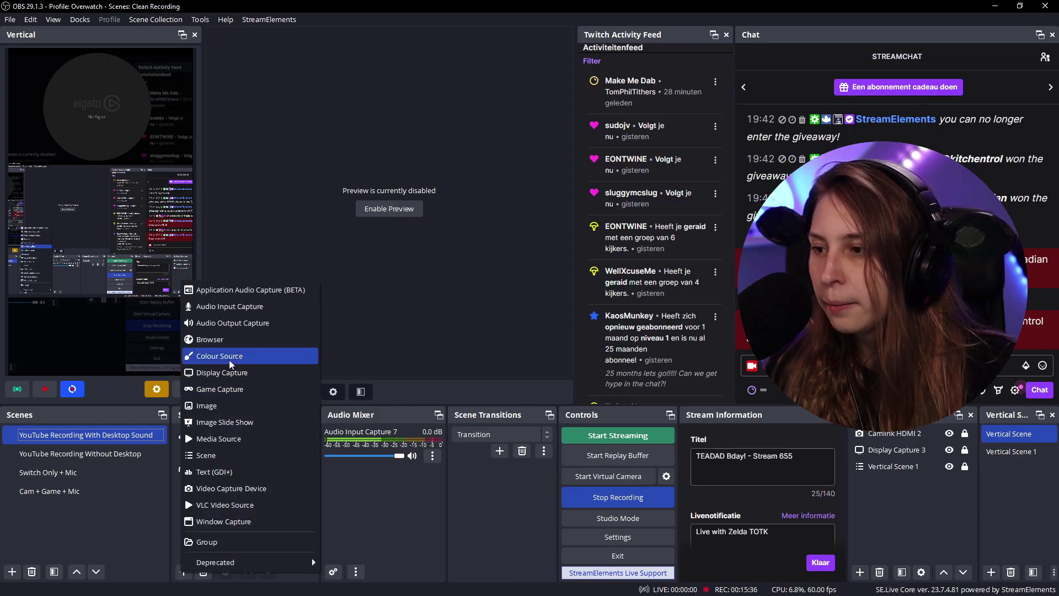
click(224, 338)
text(Store Redemptions)
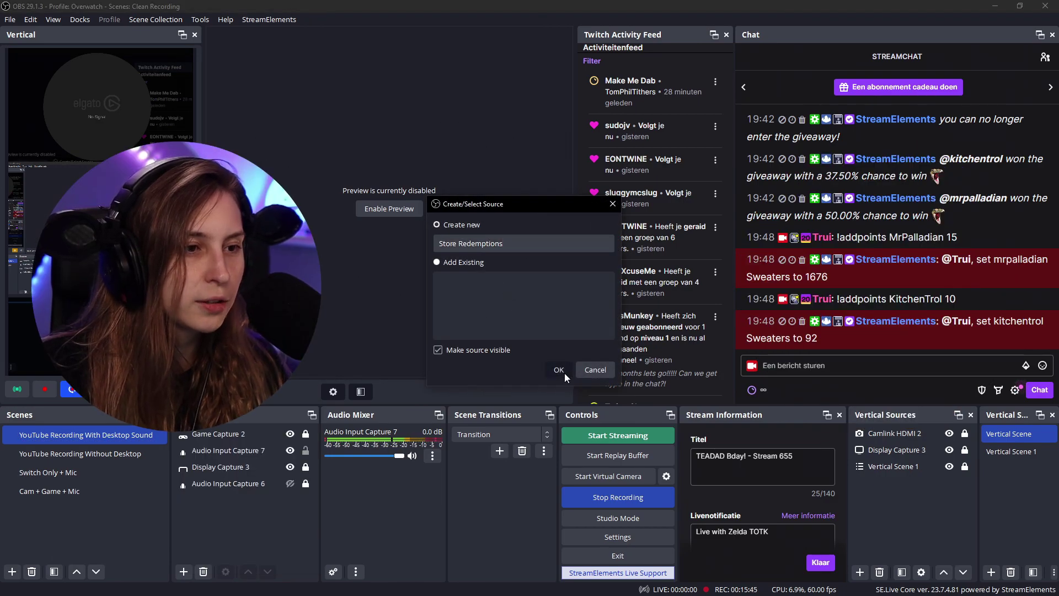
click(564, 373)
Clear the custom CSS, size the source 1920×1080, and enable Control audio via OBS.
click(697, 426)
key(ctrl+a)
key(Delete)
drag(662, 334, 595, 333)
text(18)
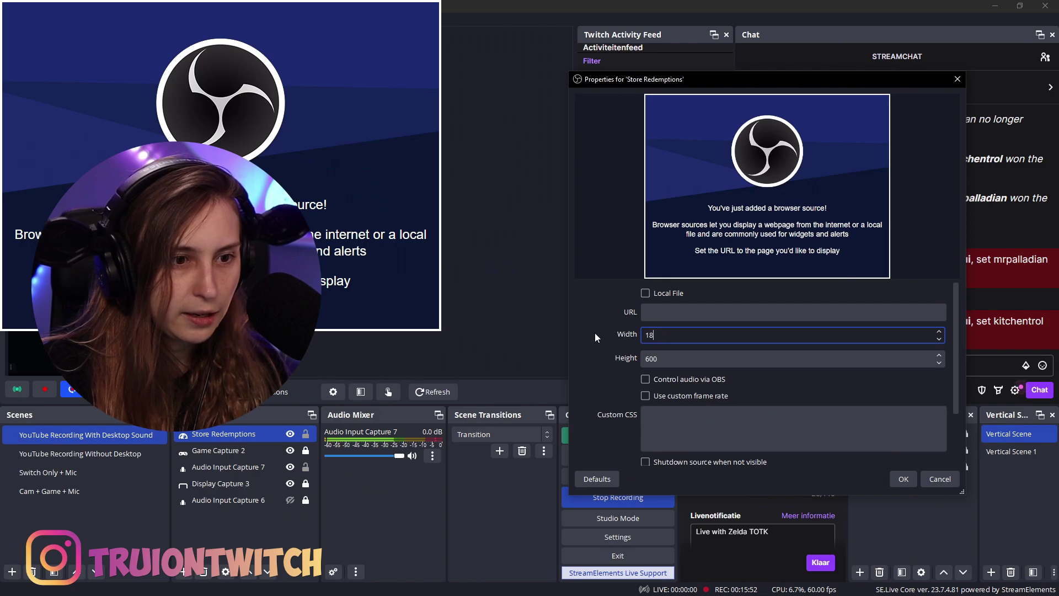
key(BackSpace)
text(920)
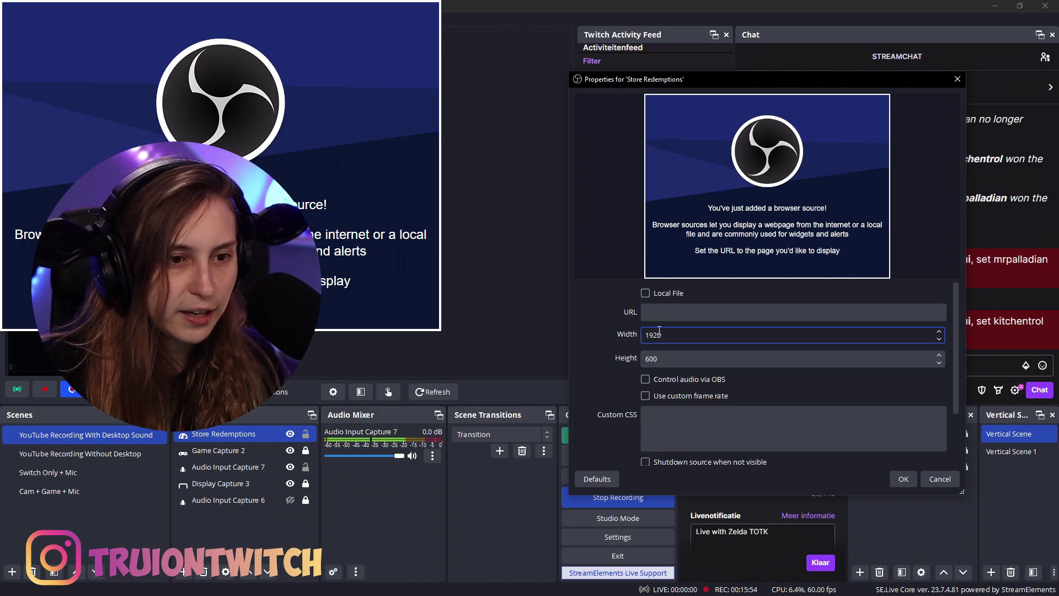
key(Tab)
text(1080)
click(696, 313)
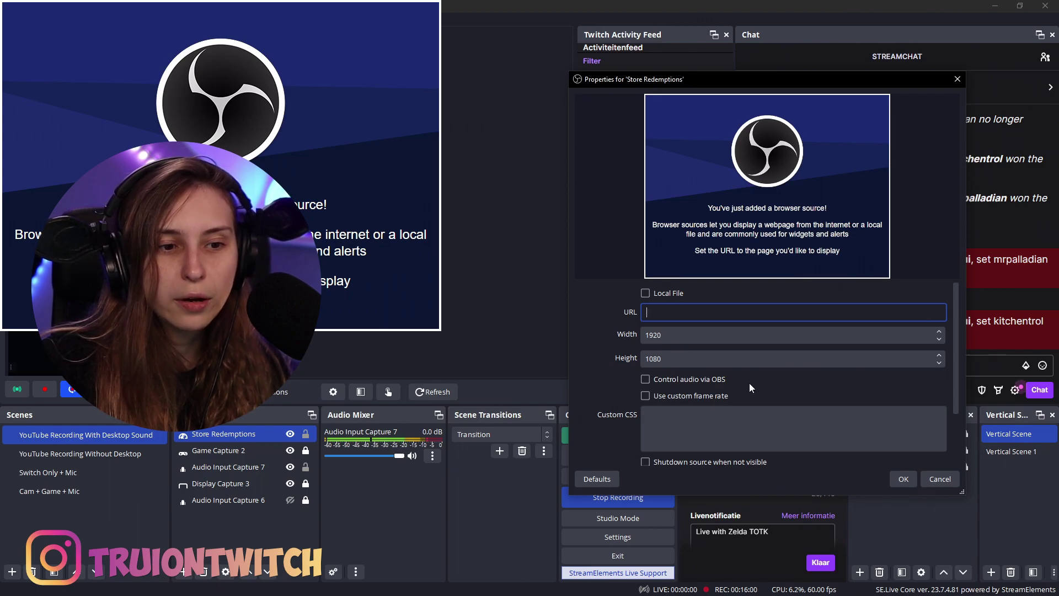
click(646, 379)
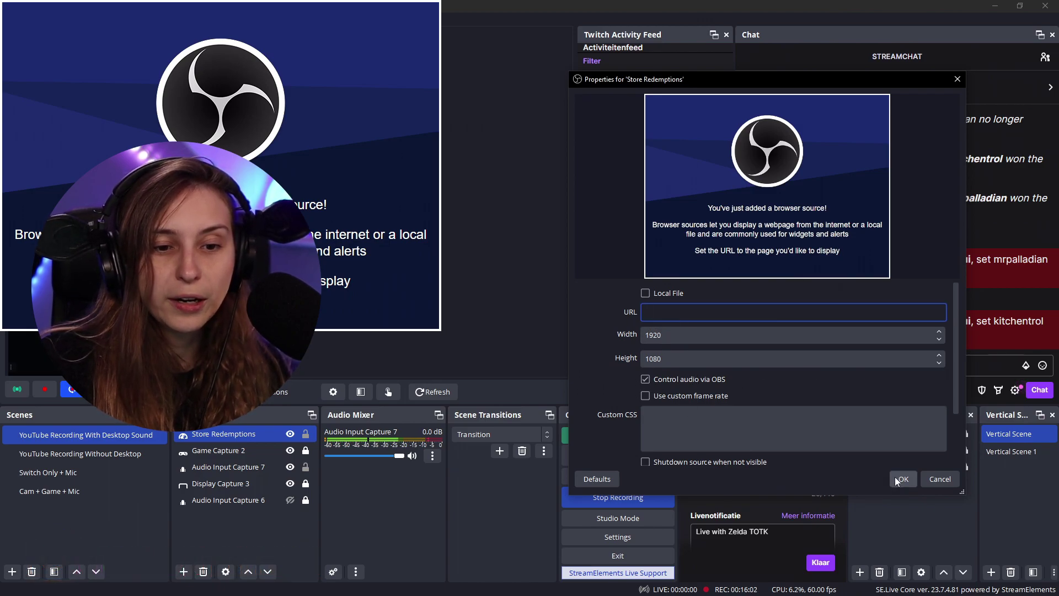